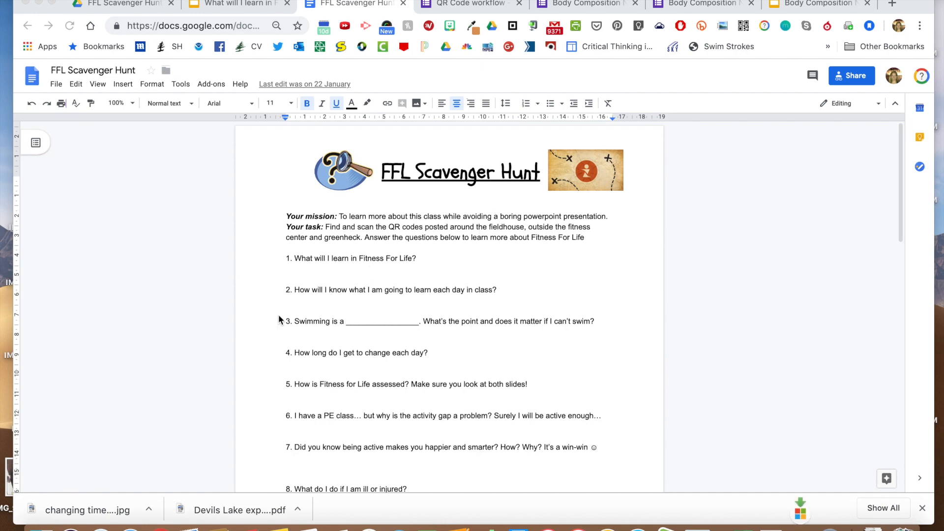
- Review the numbered questions in the FFL Scavenger Hunt document
scroll(266, 354, down, 2)
scroll(266, 354, down, 5)
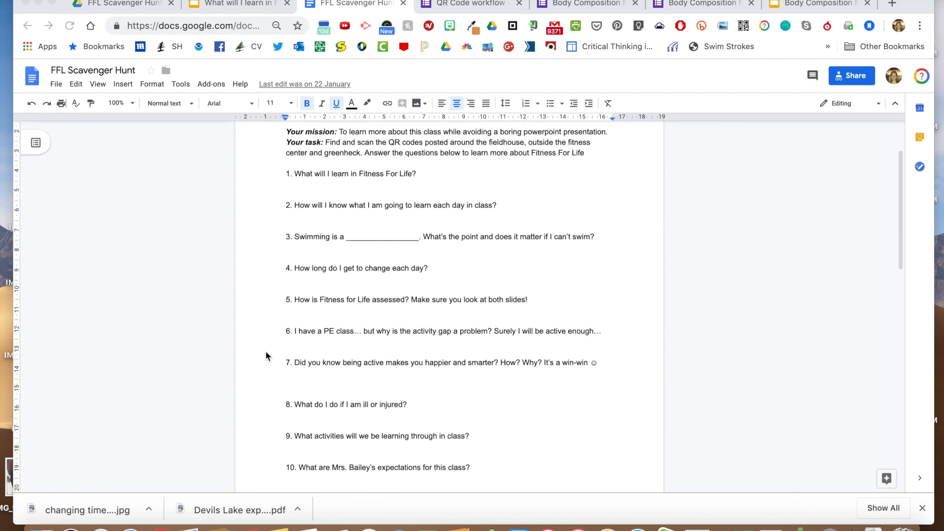
scroll(266, 354, up, 2)
scroll(265, 351, up, 5)
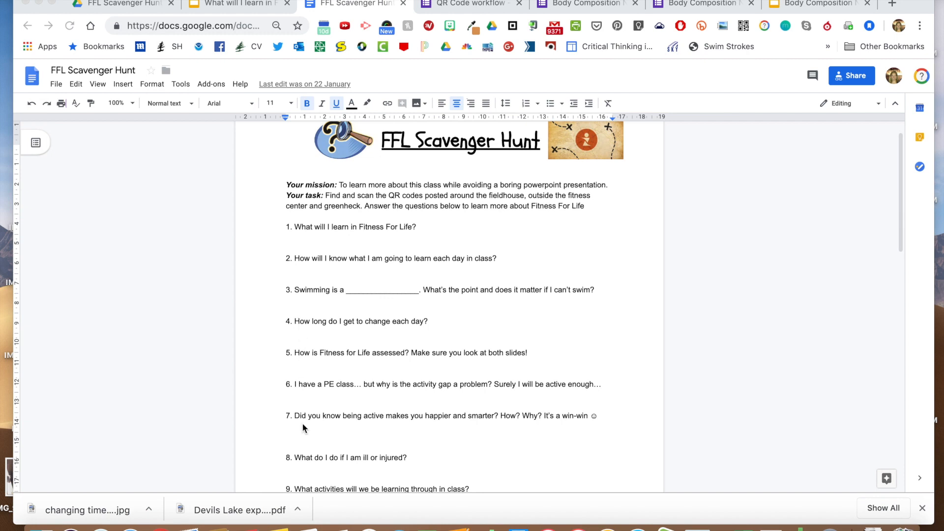
scroll(331, 405, down, 3)
scroll(331, 405, up, 3)
scroll(329, 406, up, 1)
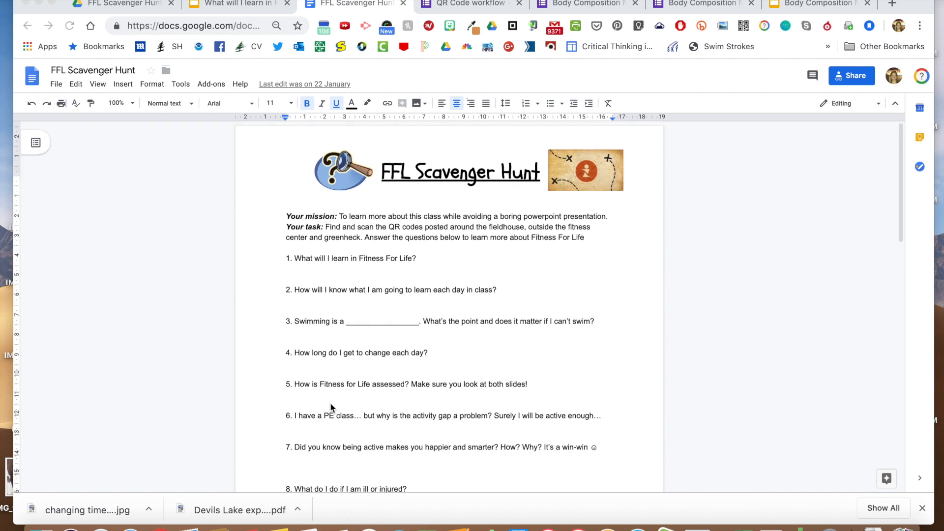
- Switch to the QR Code workflow form and examine its station drop-down question and the Station 1 section
click(448, 5)
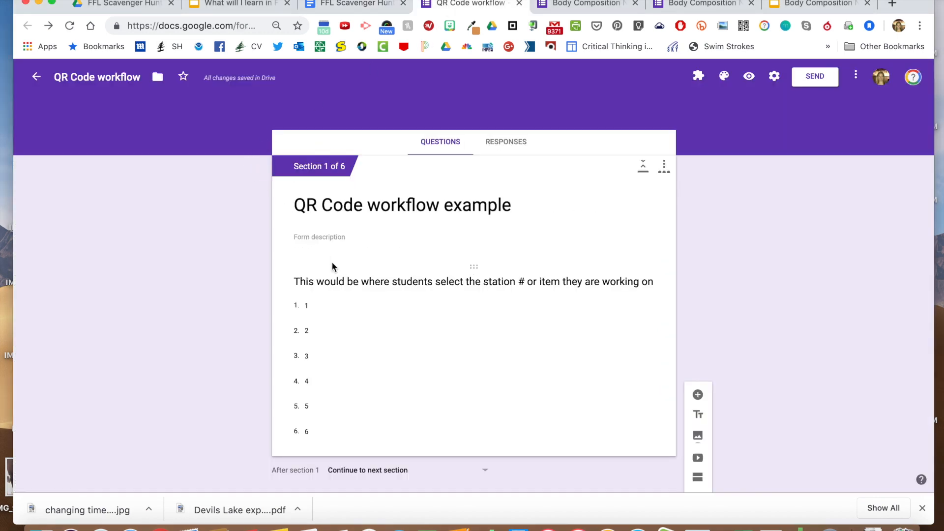
scroll(230, 259, down, 1)
scroll(230, 259, up, 1)
scroll(352, 419, down, 1)
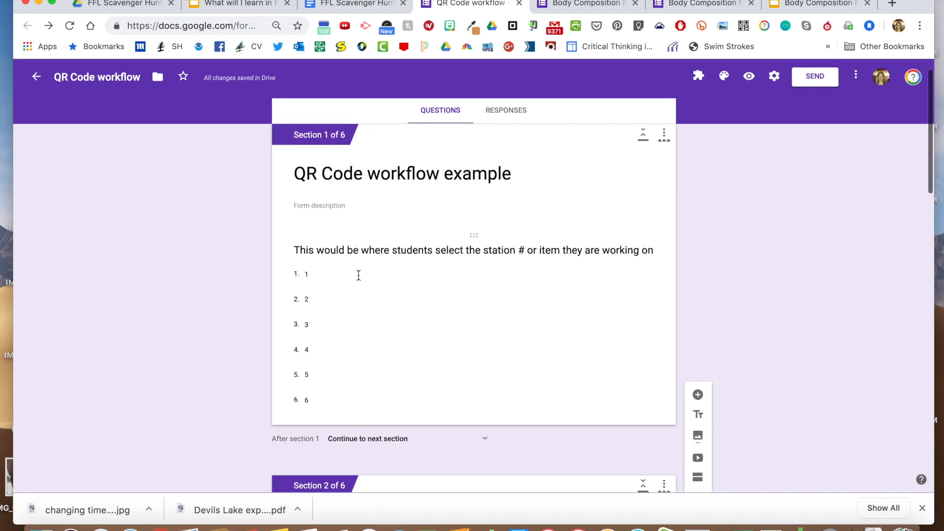
click(350, 278)
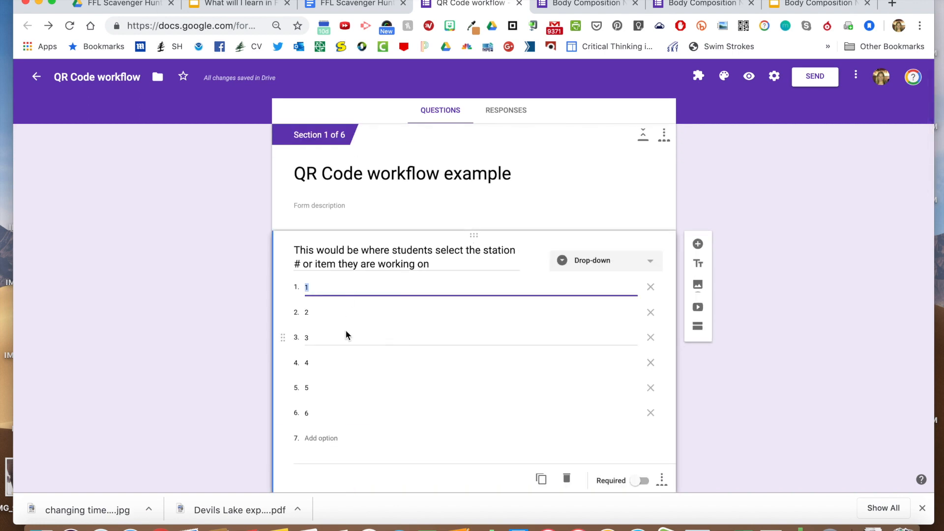
scroll(346, 334, down, 8)
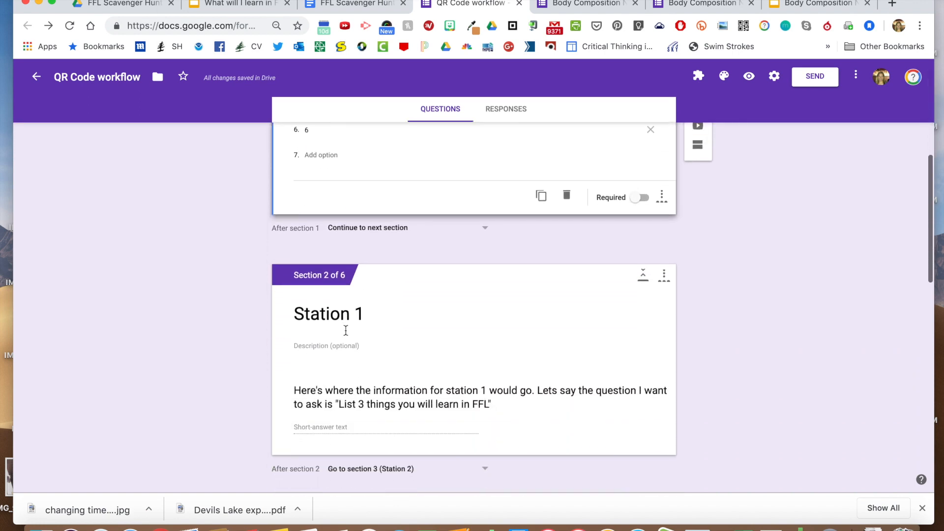
scroll(358, 294, up, 2)
scroll(358, 289, up, 4)
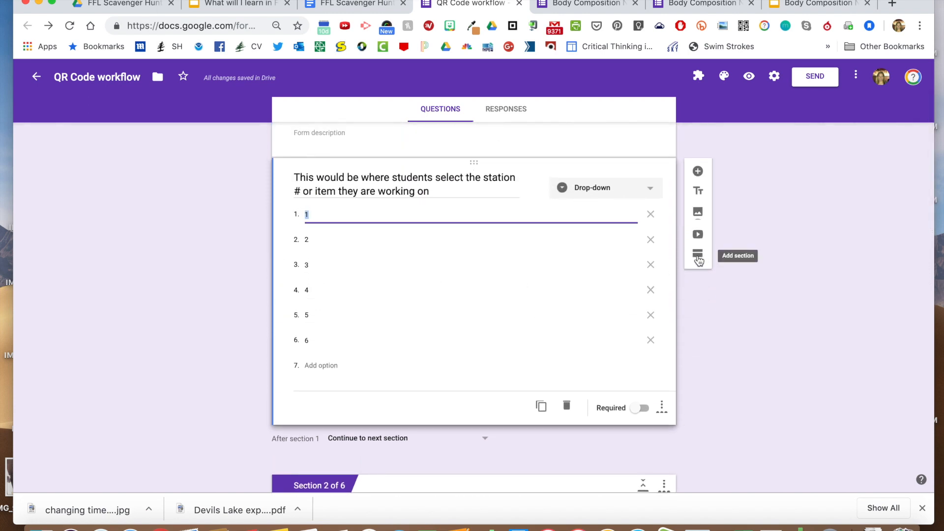
- Add a new section after section 1 of the form and delete that untitled section again
click(697, 255)
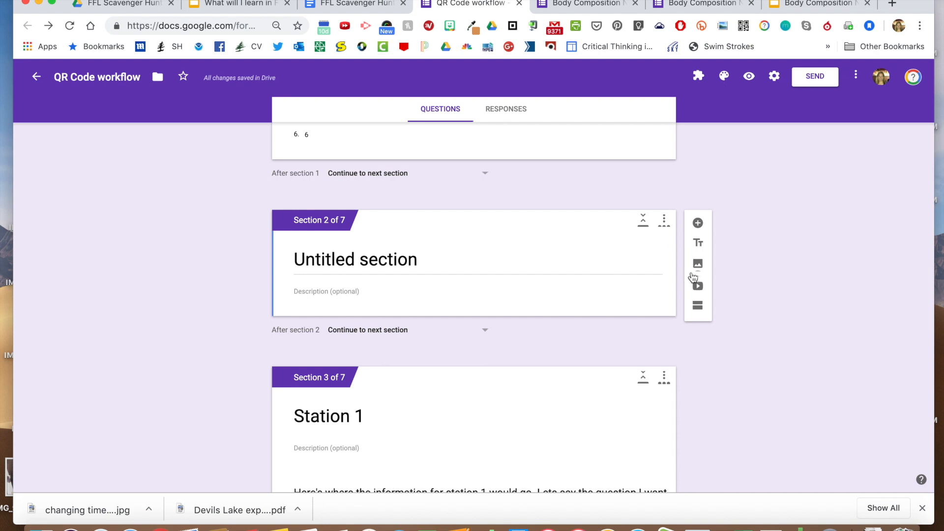
click(653, 258)
click(663, 220)
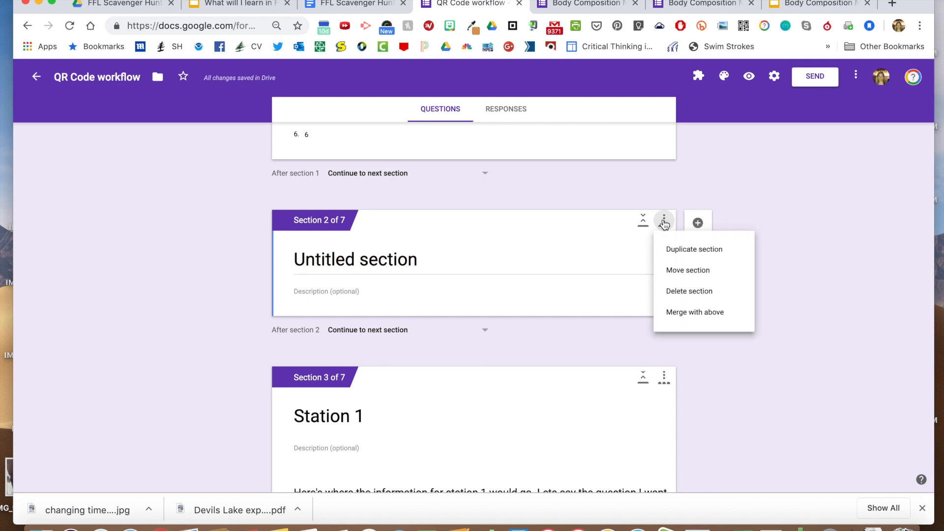
click(680, 291)
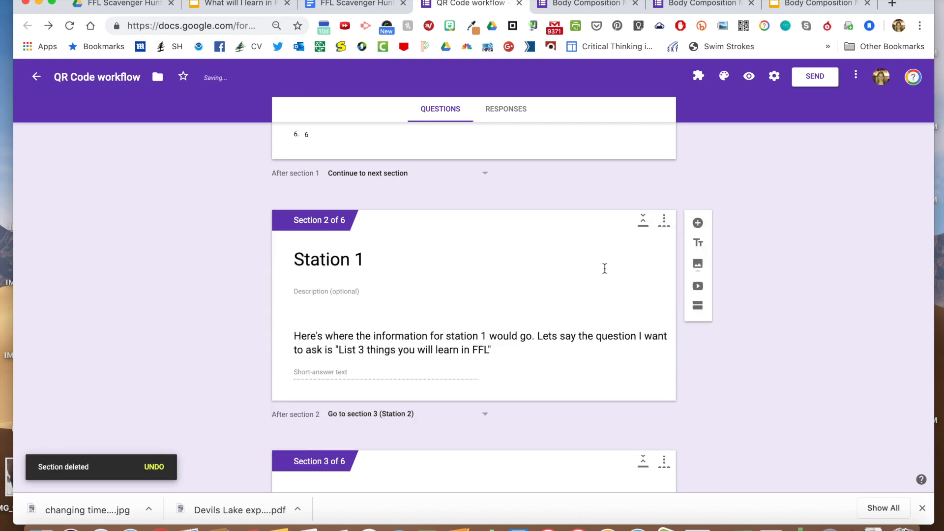
- Select the Station 1 question, open its image insertion dialog and cancel it
scroll(588, 271, up, 2)
scroll(588, 271, down, 2)
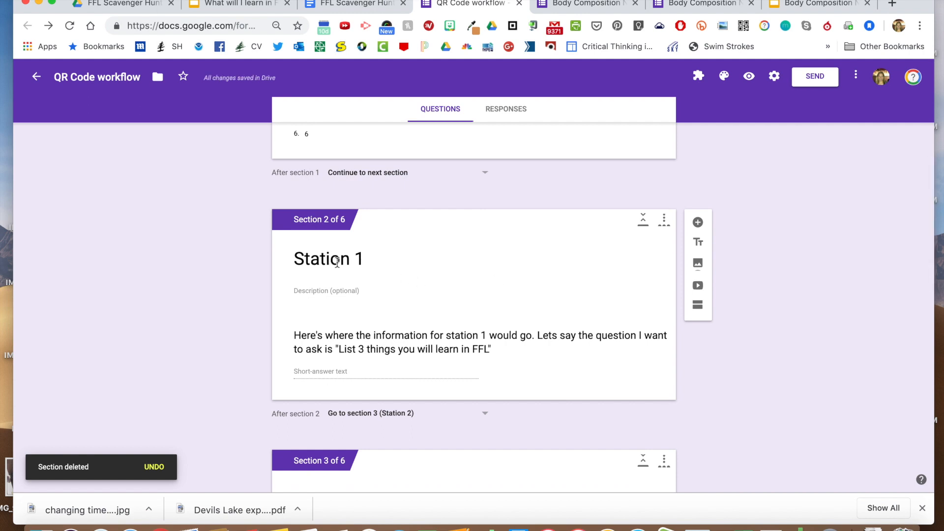
scroll(369, 326, up, 3)
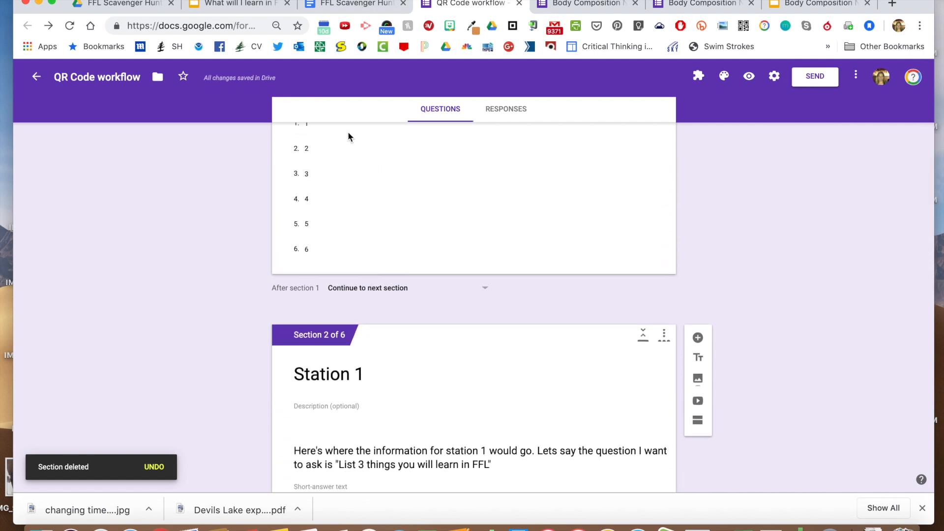
scroll(389, 362, down, 3)
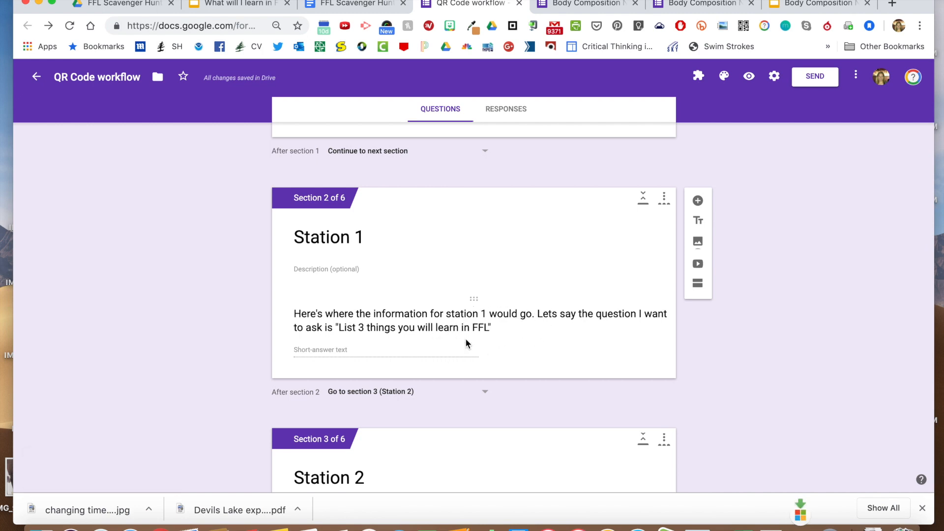
click(508, 329)
click(534, 338)
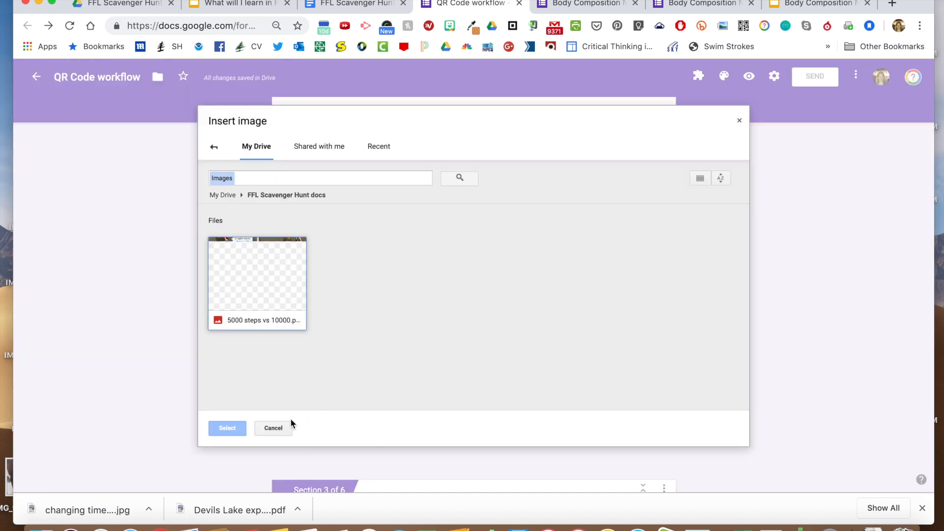
click(274, 429)
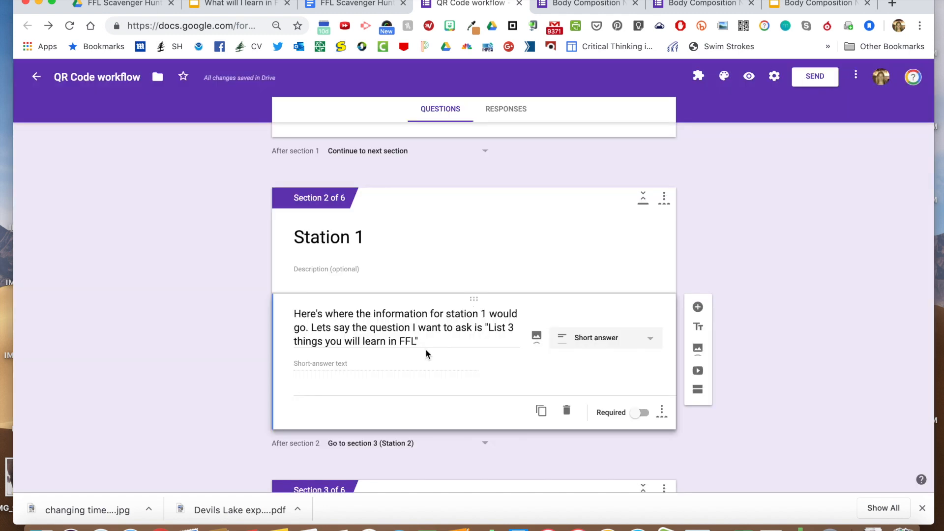
- Switch to the What will I learn in FFL slide and download it as a JPEG image to Downloads
click(221, 6)
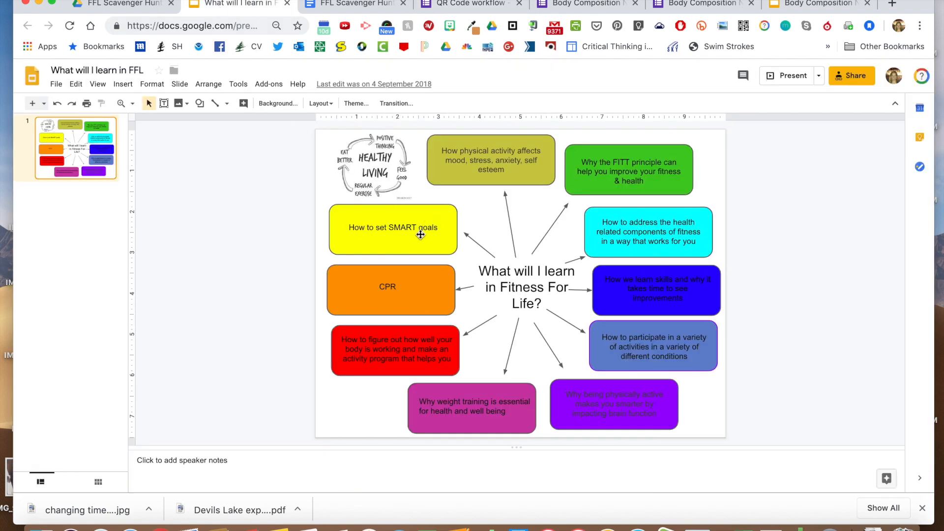
click(58, 86)
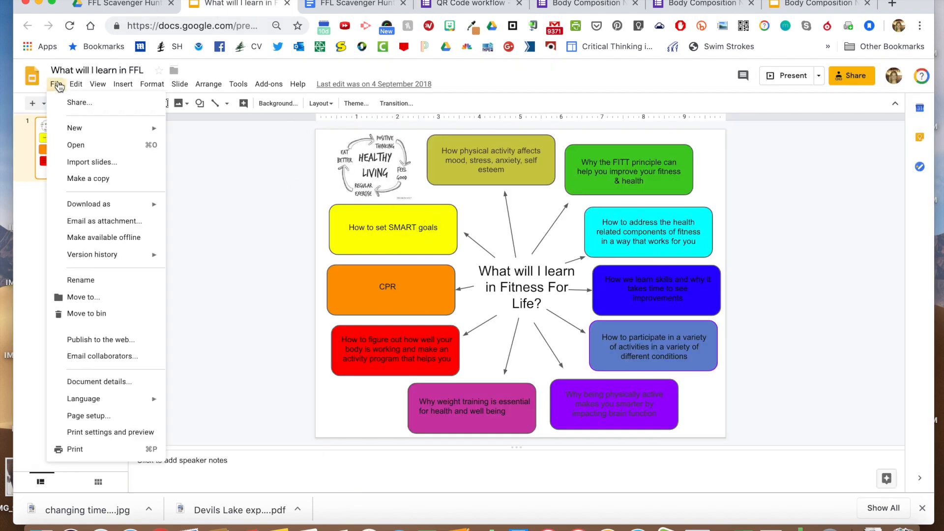
mouse_move(98, 204)
click(205, 263)
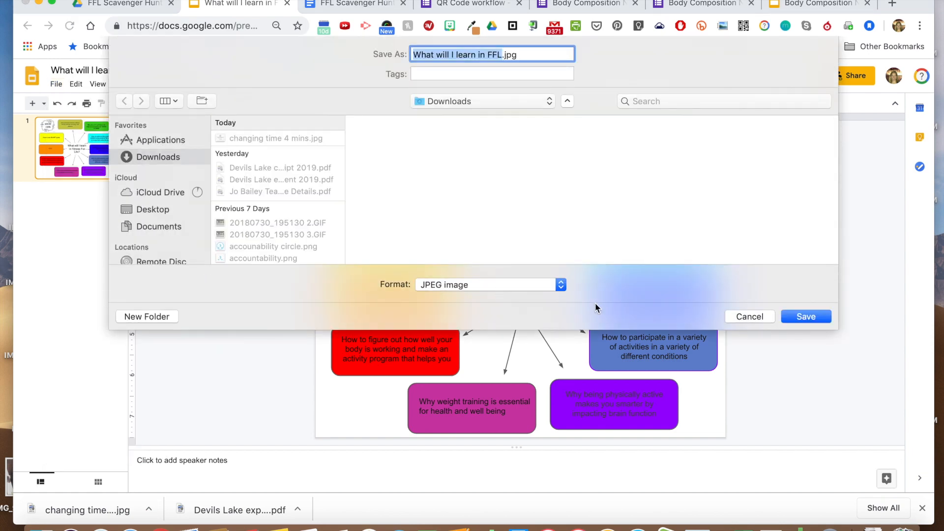
click(804, 316)
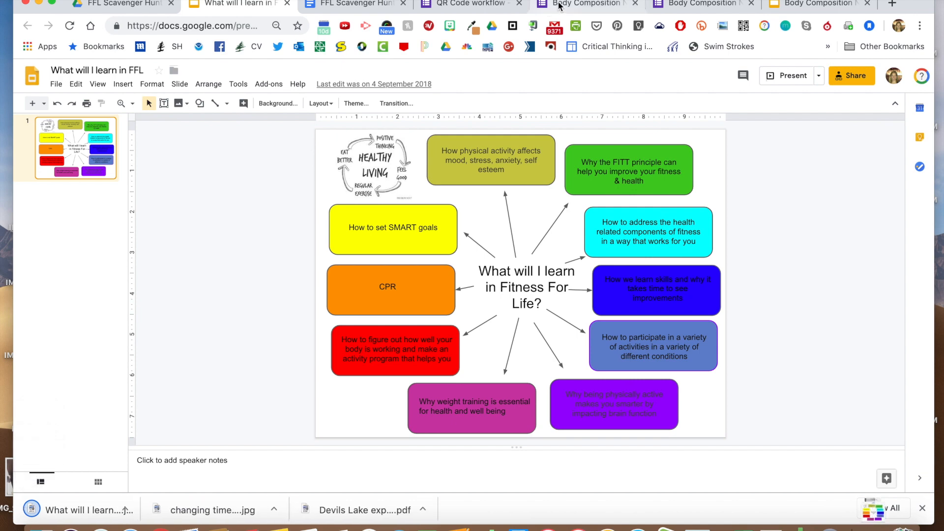
- Return to the QR Code workflow form and upload the downloaded What will I learn in FFL JPEG into the Station 1 question
click(475, 6)
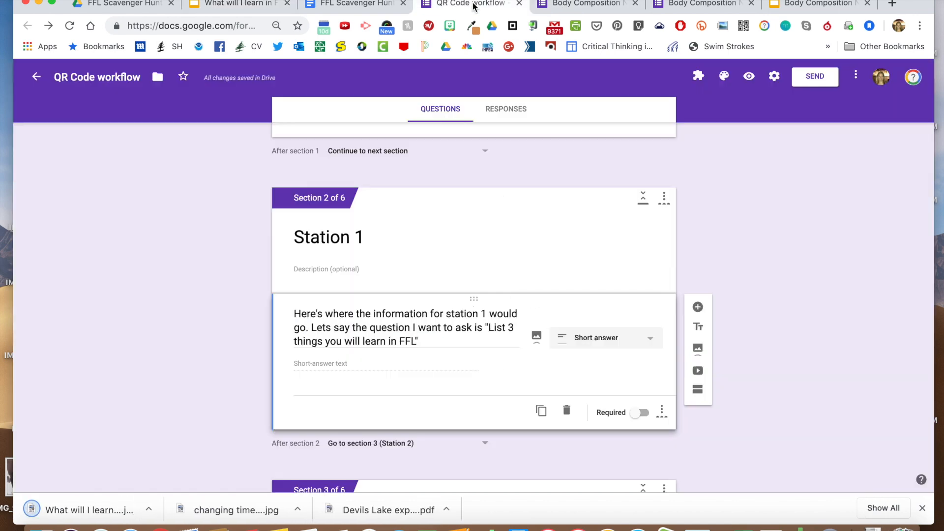
click(537, 333)
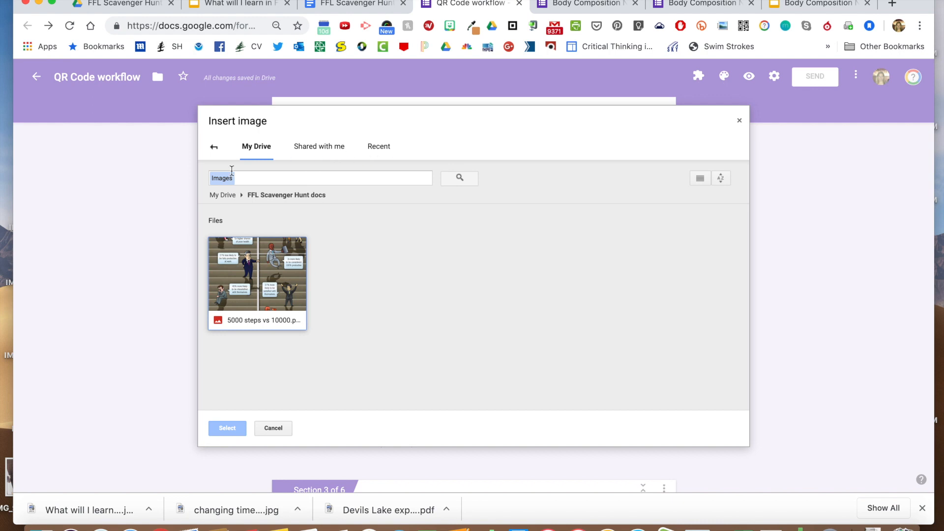
click(214, 147)
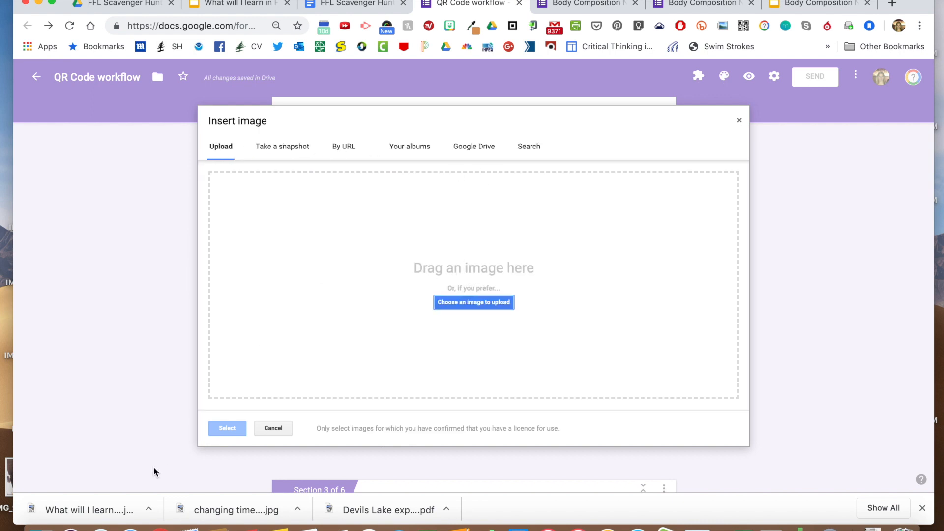
drag(80, 510, 418, 352)
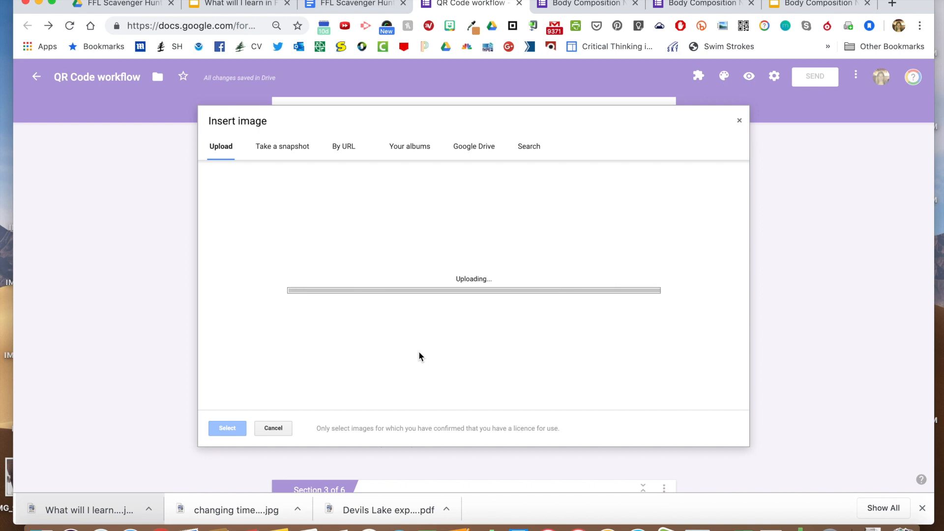
- Check the Station 1 image, its short-answer field and the after-section navigation against the FFL Scavenger Hunt document
scroll(246, 392, down, 3)
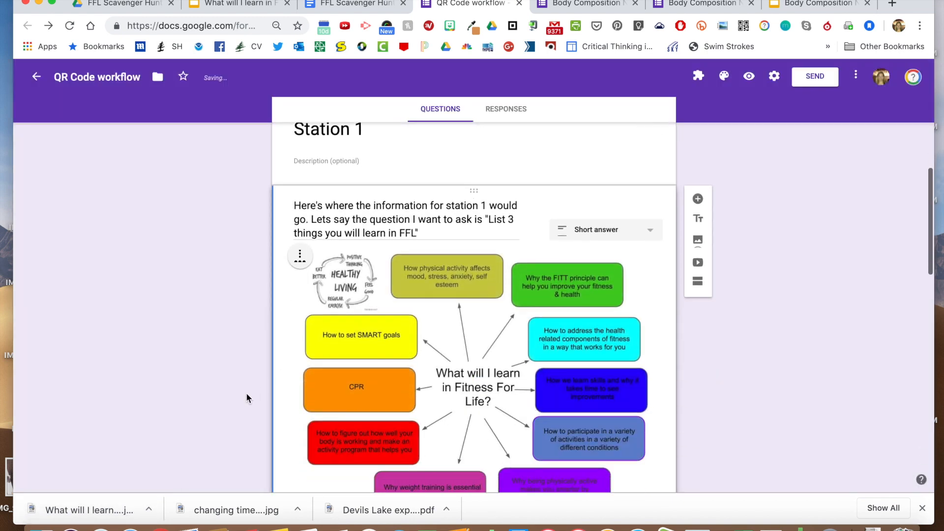
scroll(421, 356, down, 2)
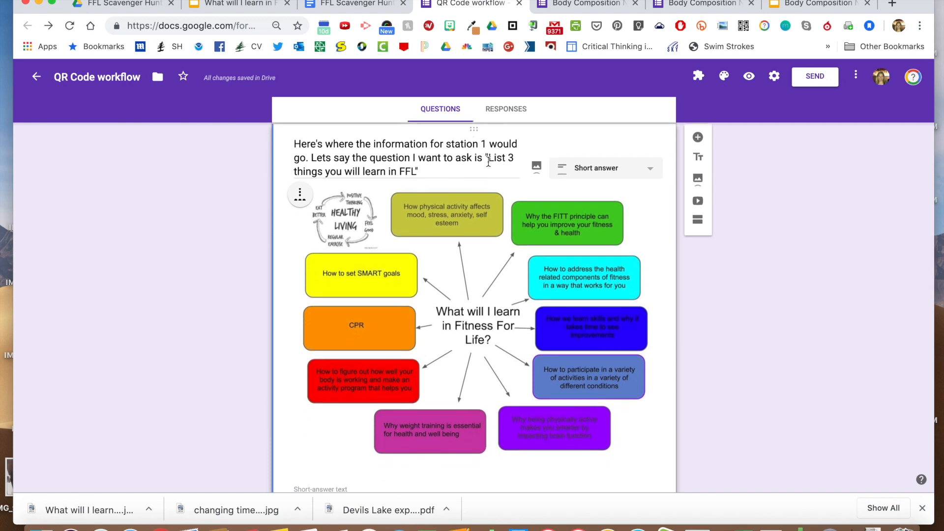
scroll(399, 283, down, 4)
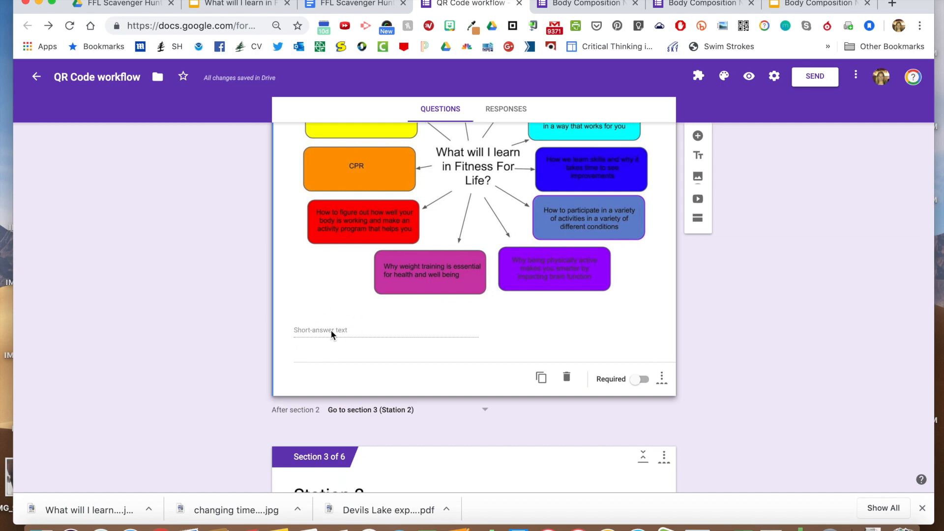
scroll(330, 315, up, 2)
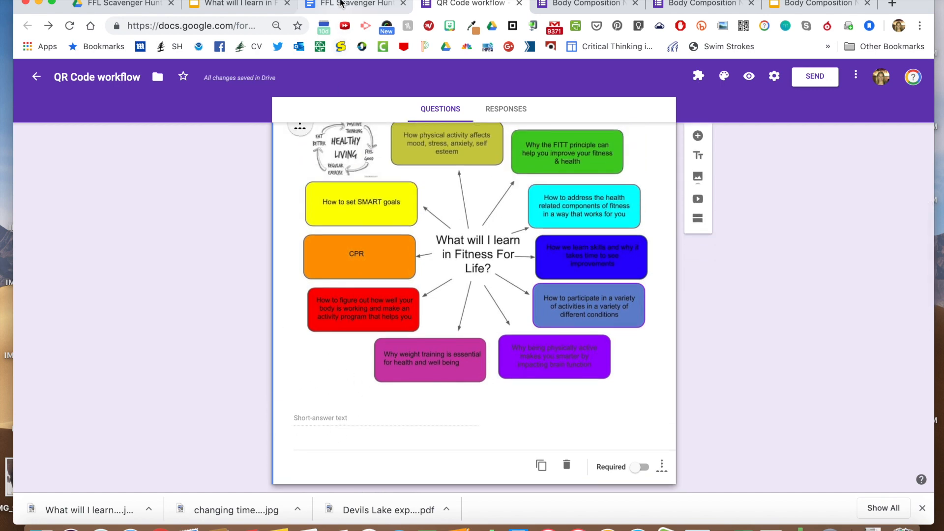
click(340, 3)
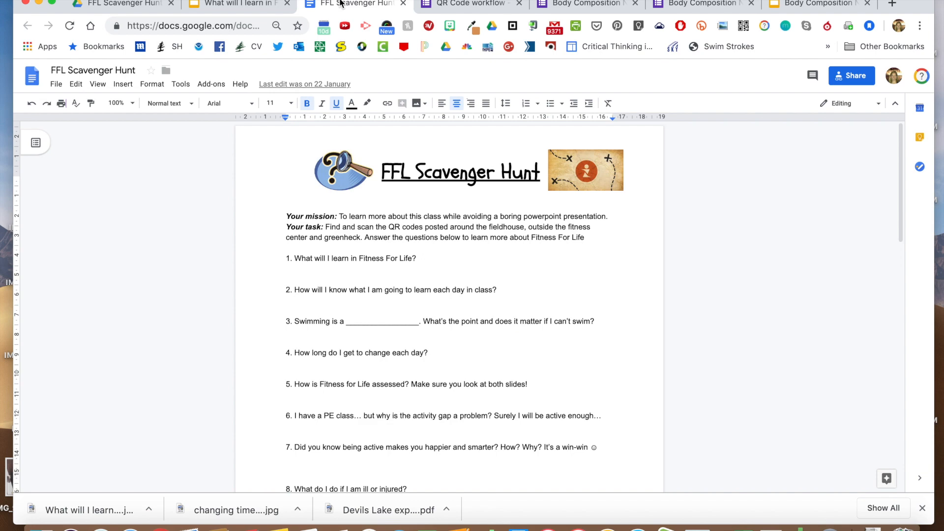
click(456, 4)
scroll(365, 240, down, 4)
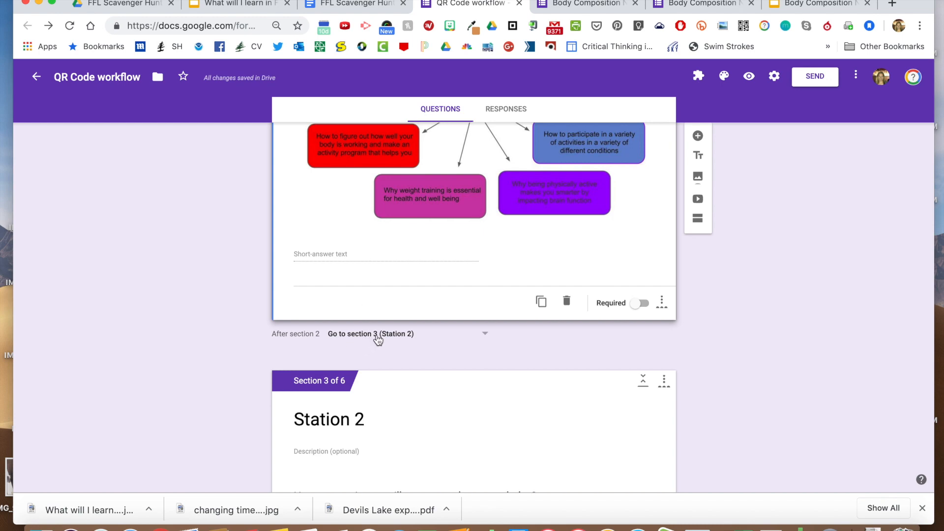
- Preview the form, choose station 1 in the drop-down question and continue to the Station 1 section
scroll(377, 339, up, 15)
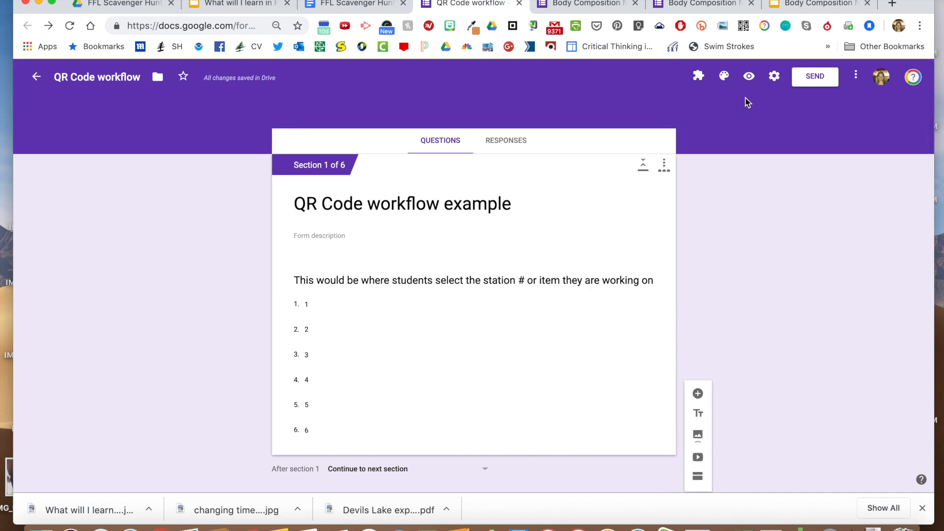
click(748, 77)
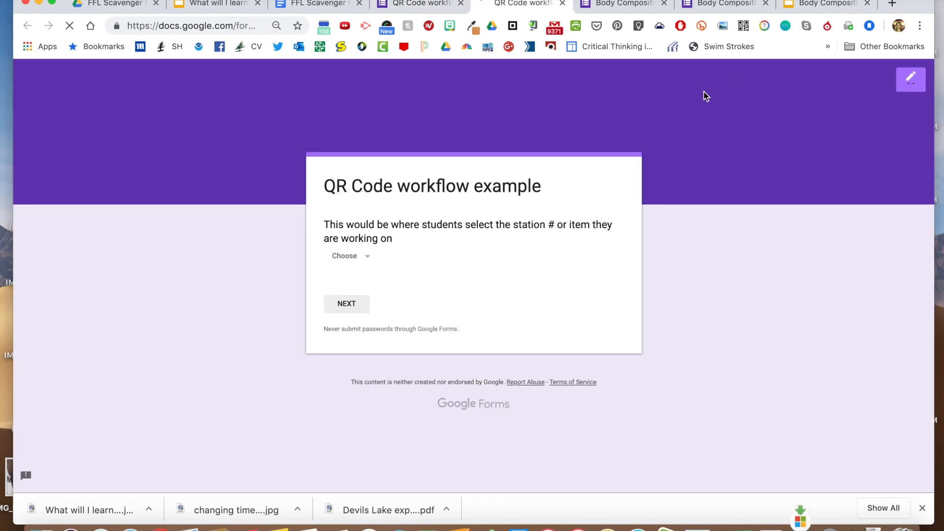
click(368, 259)
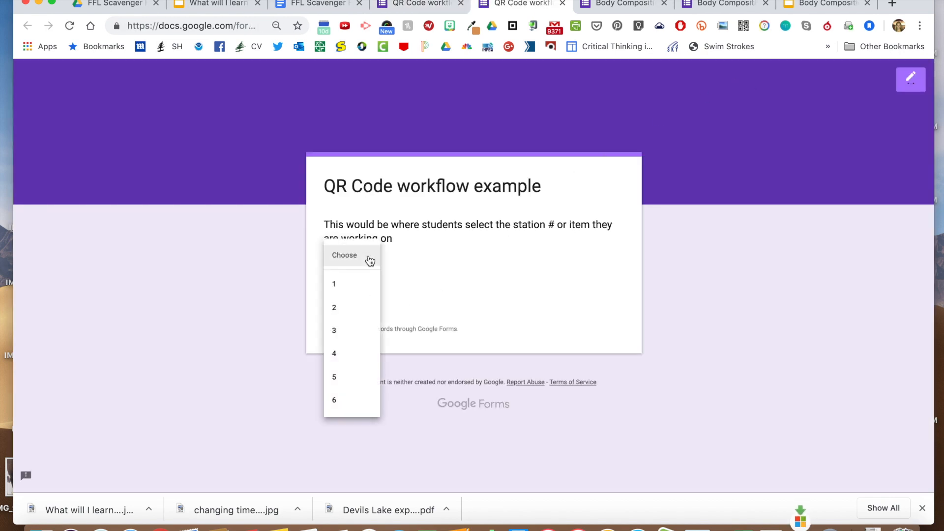
click(358, 285)
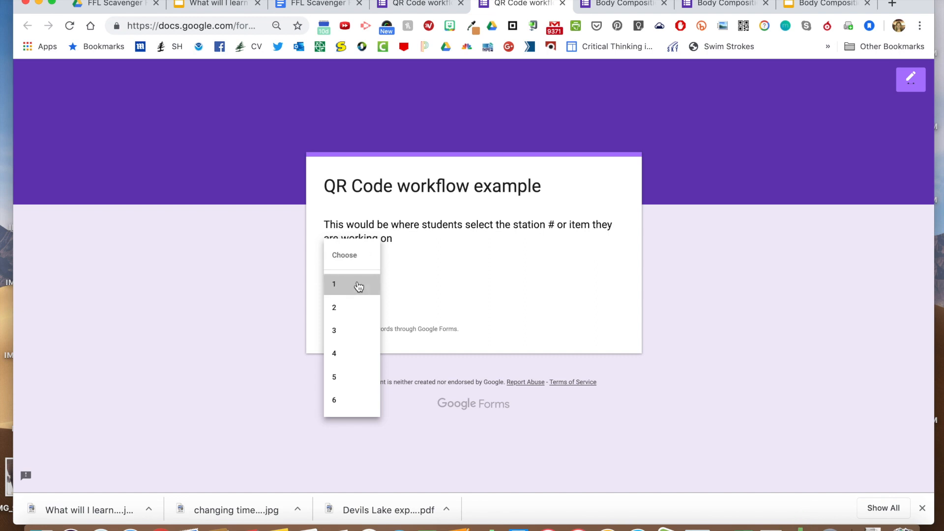
click(349, 305)
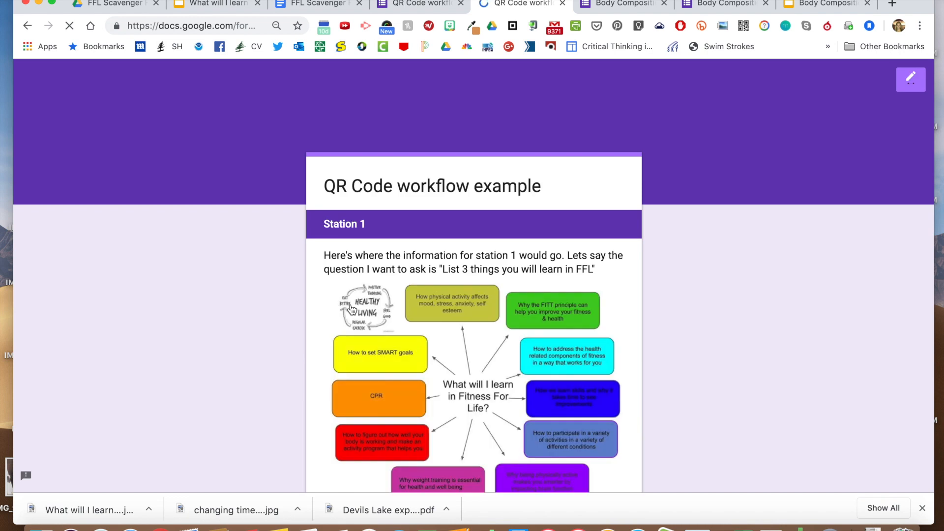
- Answer the Station 1 question in the preview with CPR, SMART Goals and a third item, and continue to Station 2
scroll(441, 302, down, 3)
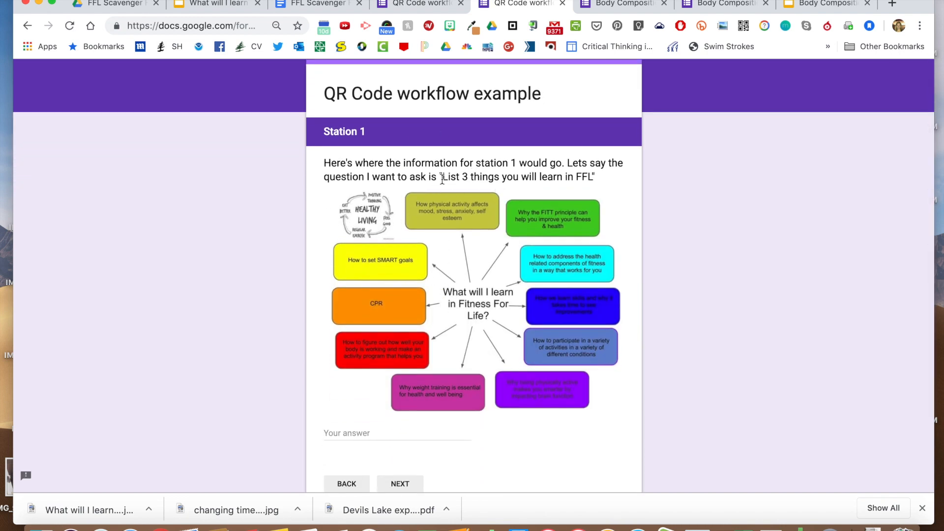
scroll(410, 284, down, 2)
click(353, 367)
text(CO)
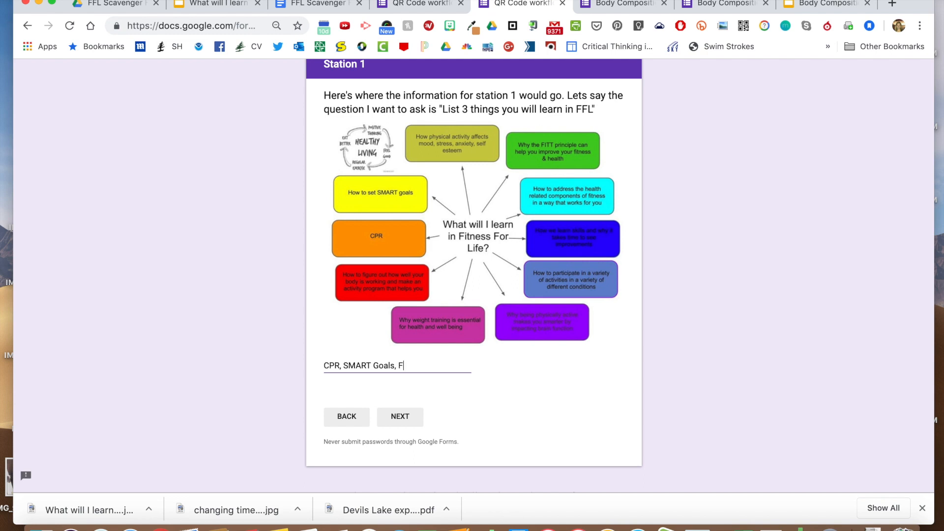
click(399, 416)
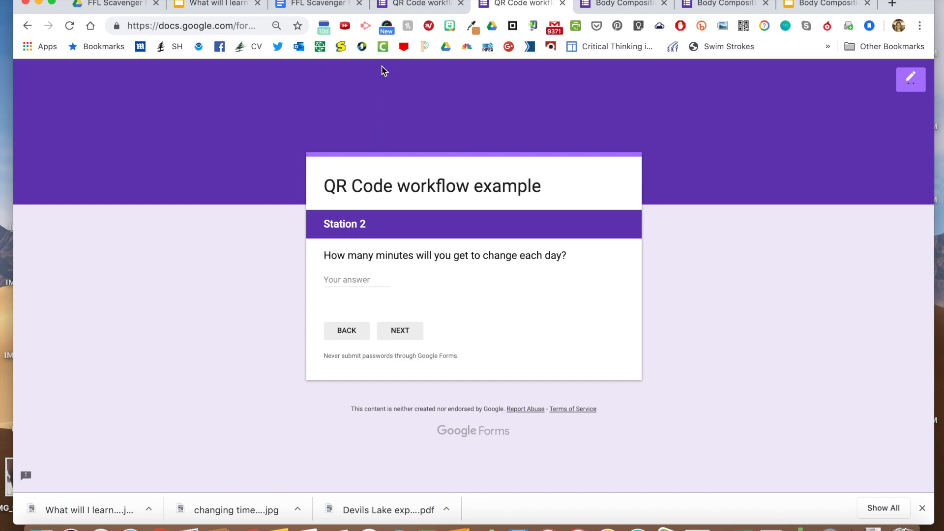
- Return to the QR Code workflow form editor and upload the downloaded changing time JPG into the Station 2 question
click(408, 4)
scroll(394, 315, down, 5)
scroll(394, 320, down, 10)
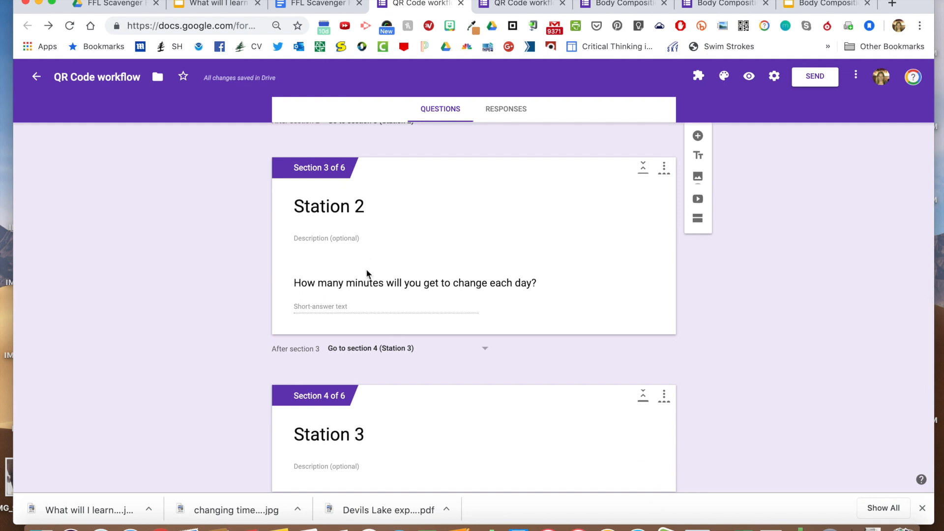
click(489, 277)
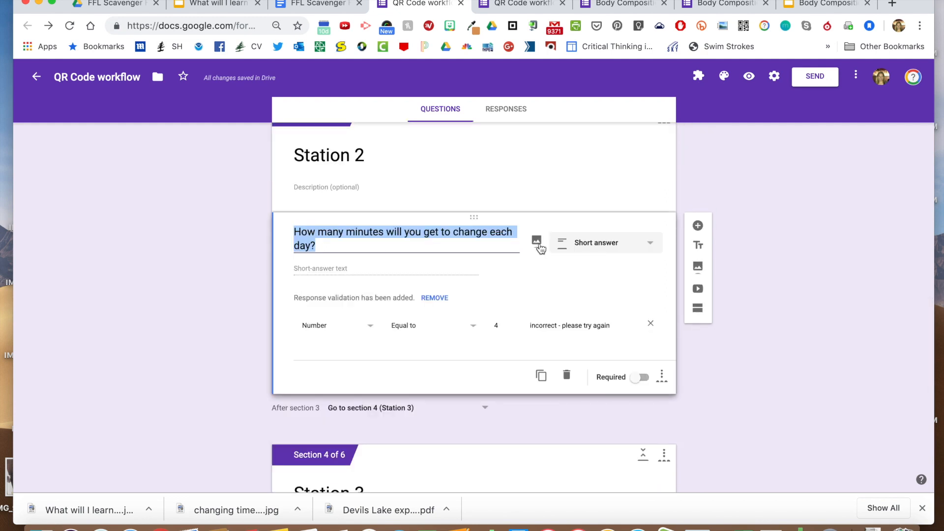
click(537, 243)
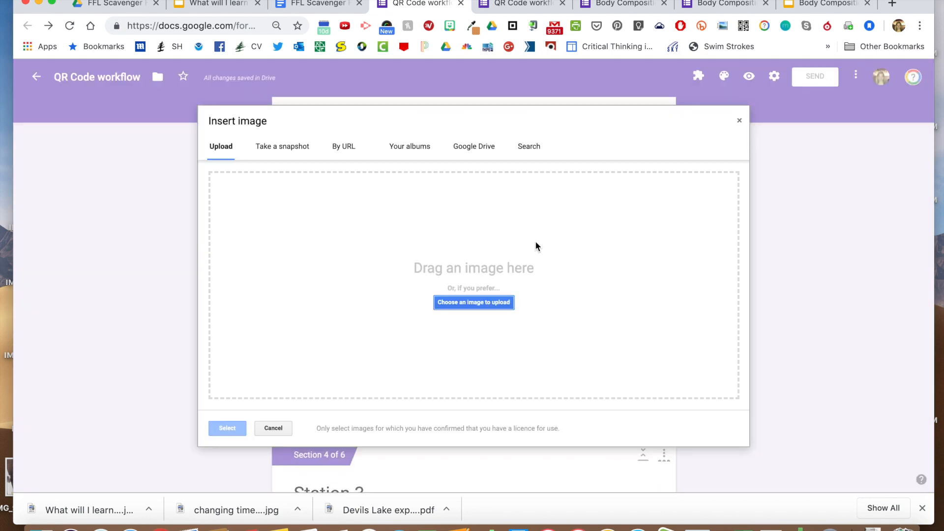
drag(200, 509, 381, 272)
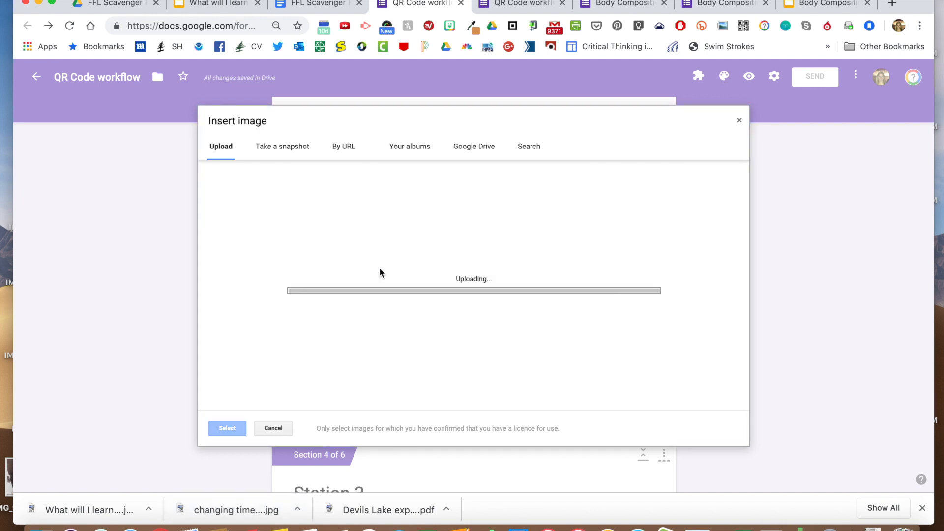
- Remove the existing response validation from the Station 2 question about minutes to change
scroll(381, 353, down, 3)
scroll(380, 352, down, 3)
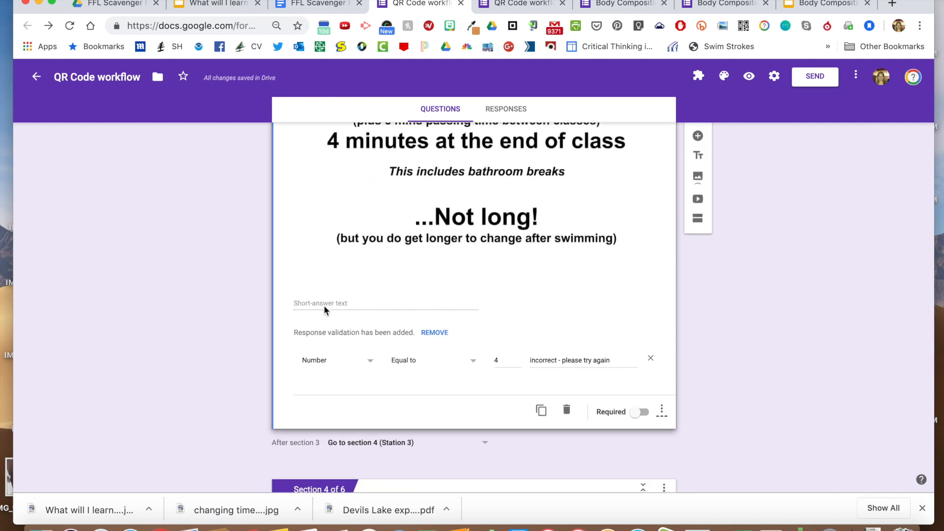
scroll(326, 306, down, 1)
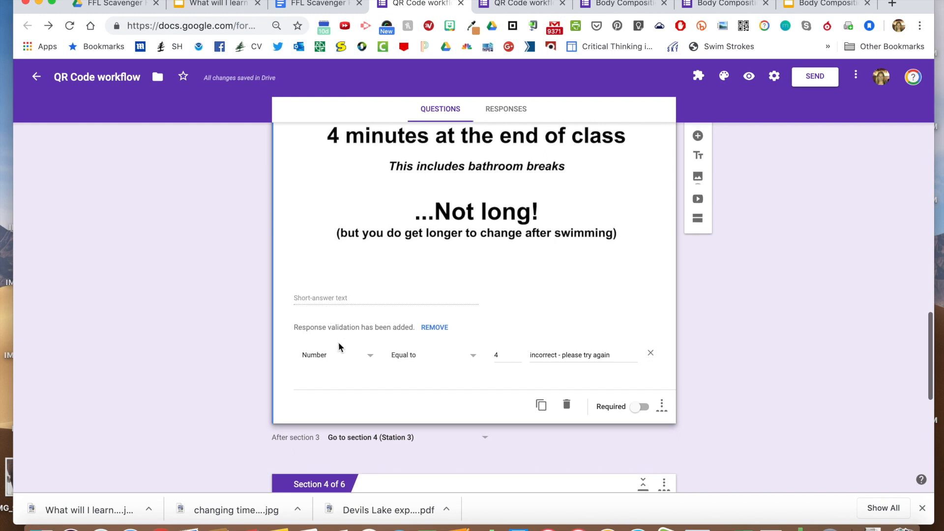
click(437, 328)
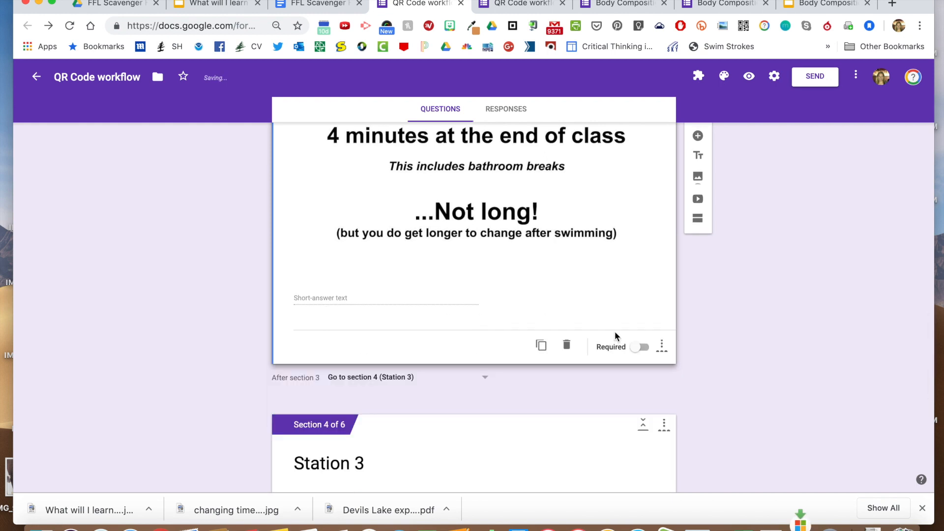
- Add response validation to the Station 2 question requiring a number equal to 4, with the error text "incorrect - try again"
click(662, 348)
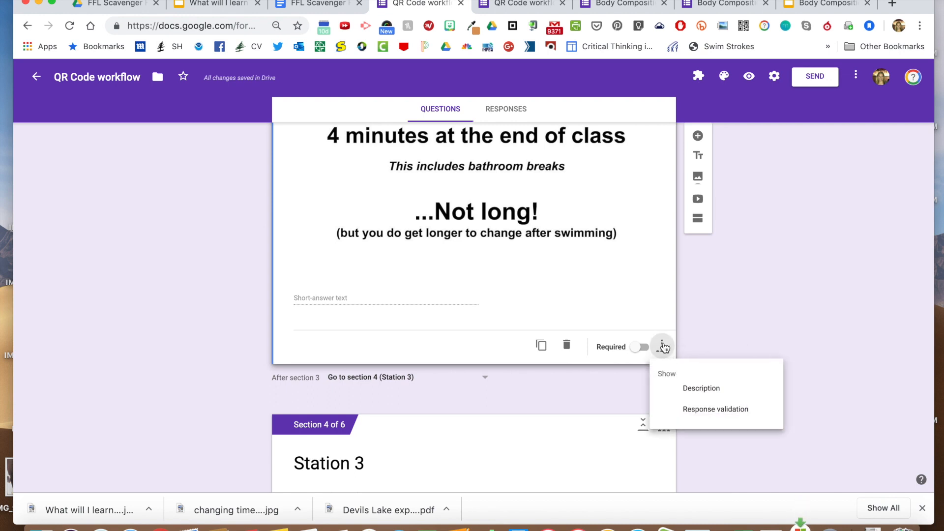
click(690, 410)
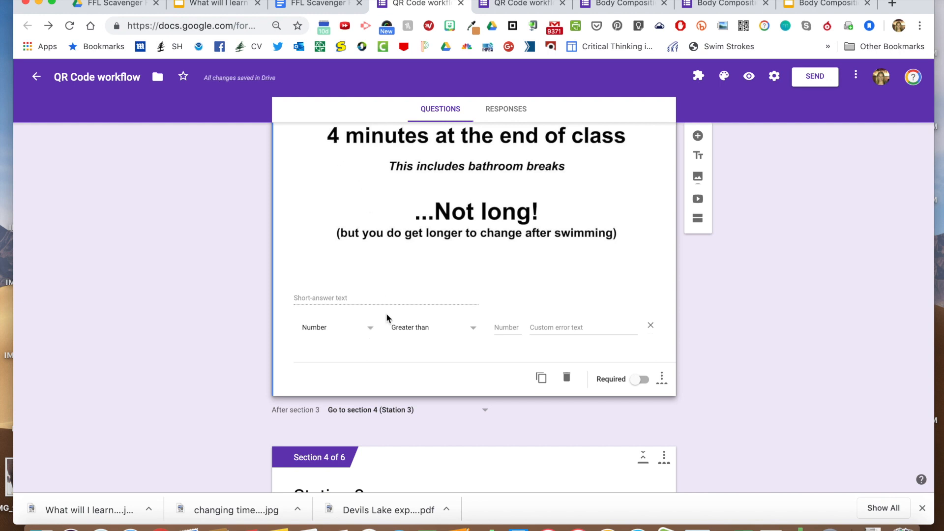
click(463, 334)
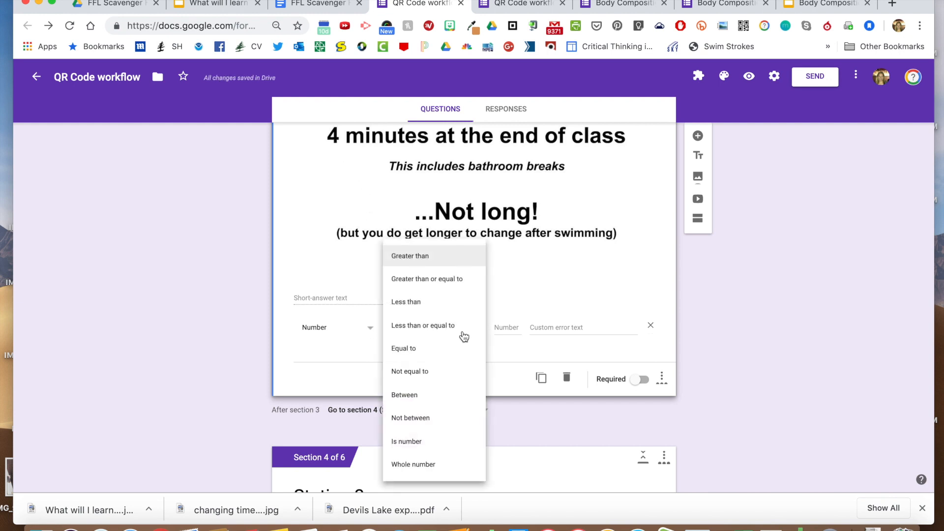
click(431, 353)
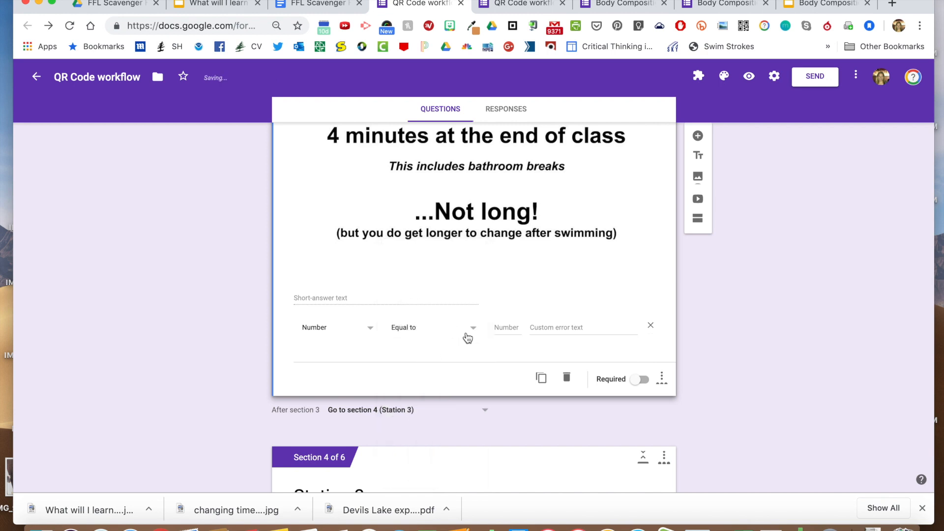
text(4)
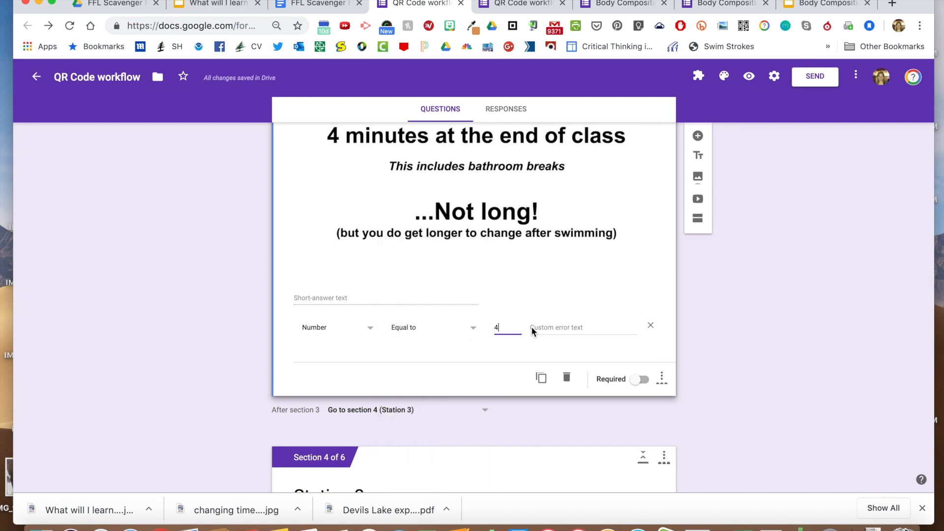
click(541, 328)
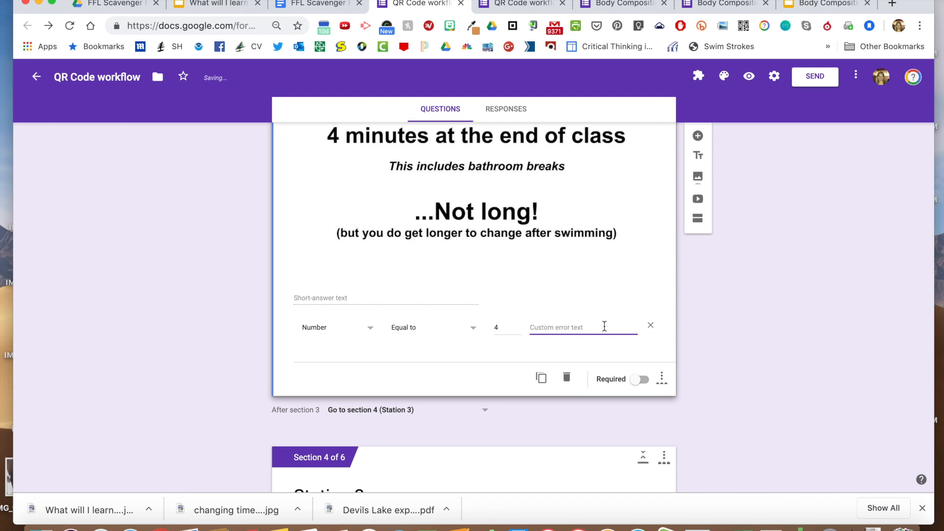
text(inc)
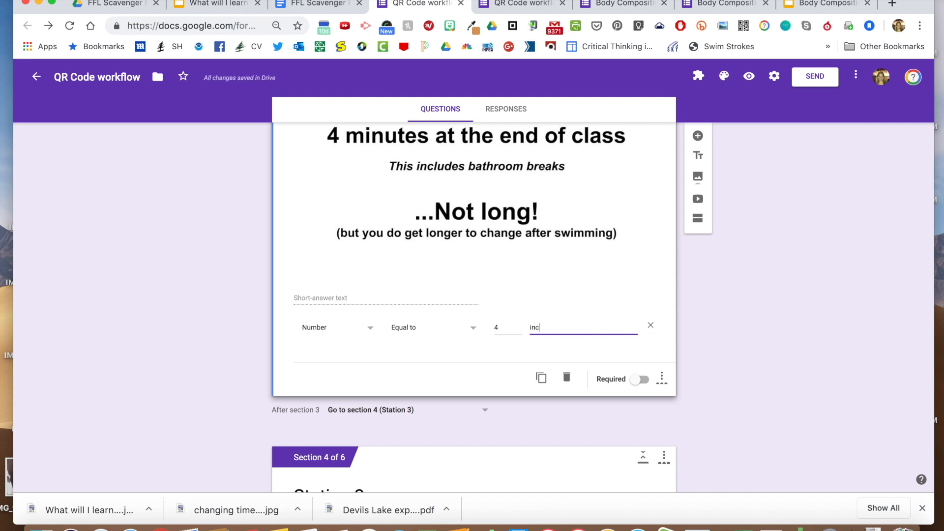
text(oorerrect - try again)
- Preview the updated form, choose station 1 in the drop-down question and continue to its section
scroll(459, 397, down, 2)
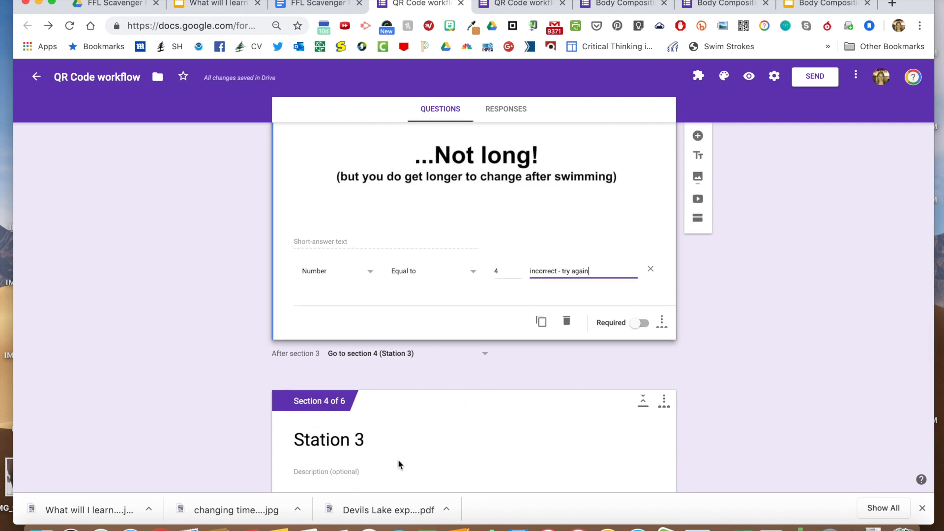
scroll(398, 464, down, 3)
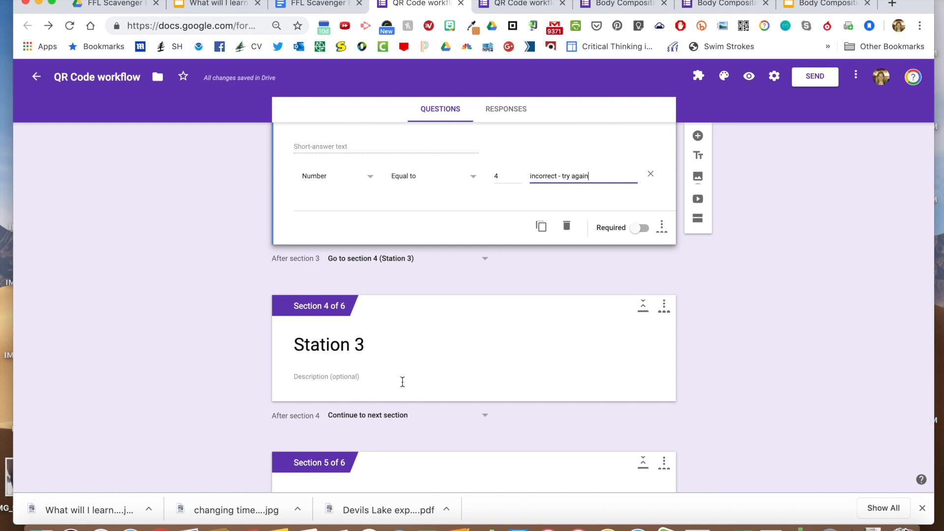
scroll(402, 381, up, 10)
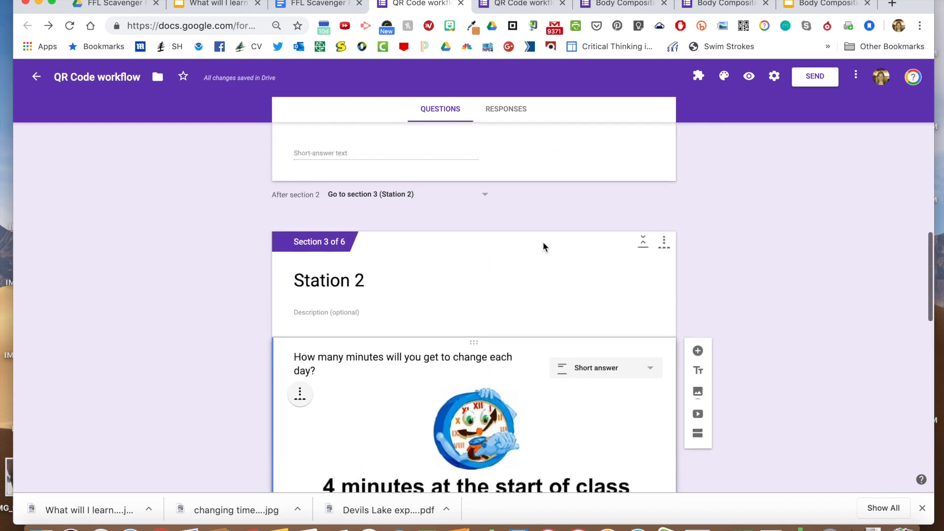
click(748, 76)
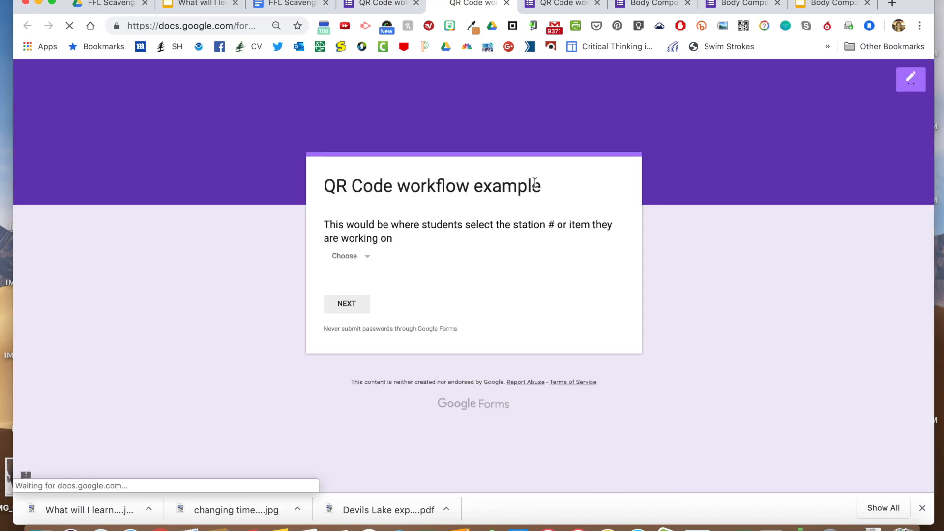
click(362, 261)
click(354, 284)
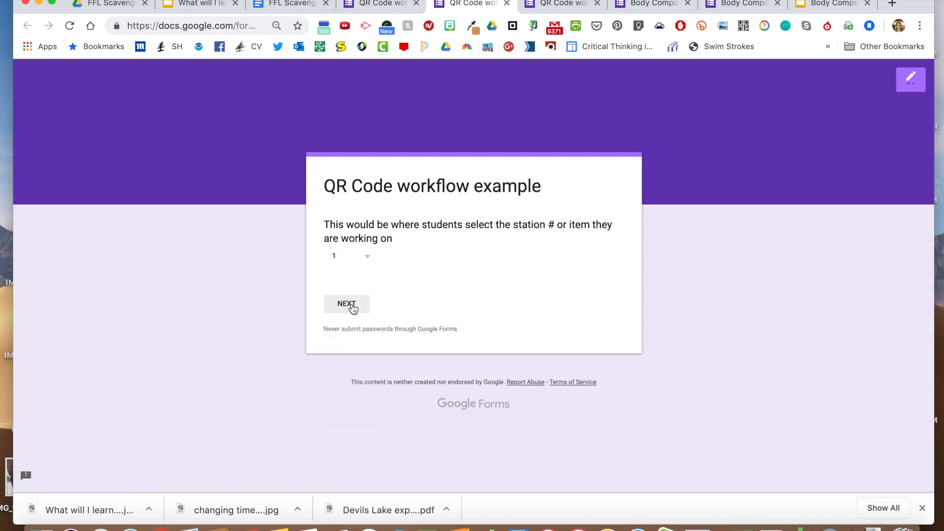
click(347, 304)
- Answer the Station 1 question with "CPR, FITT, SMART" and continue to the Station 2 section
scroll(409, 348, down, 2)
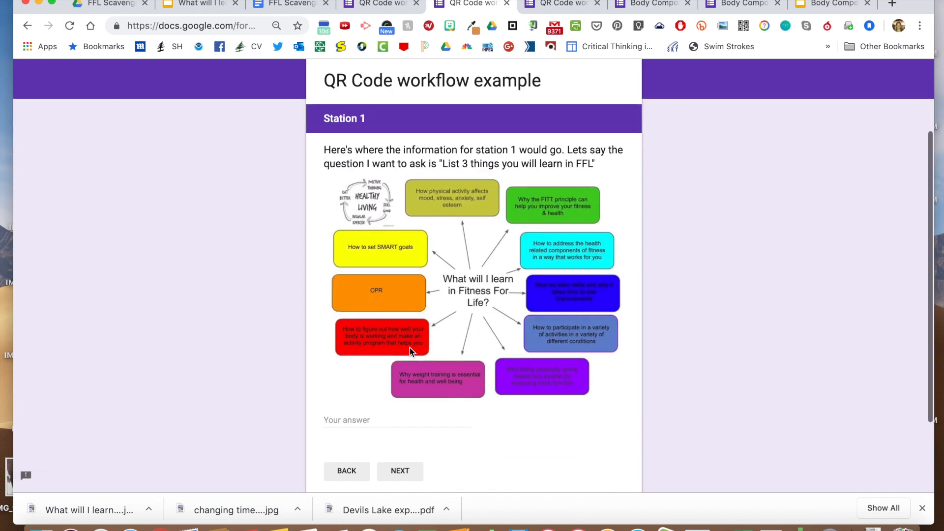
scroll(410, 349, down, 2)
click(394, 318)
text(C)
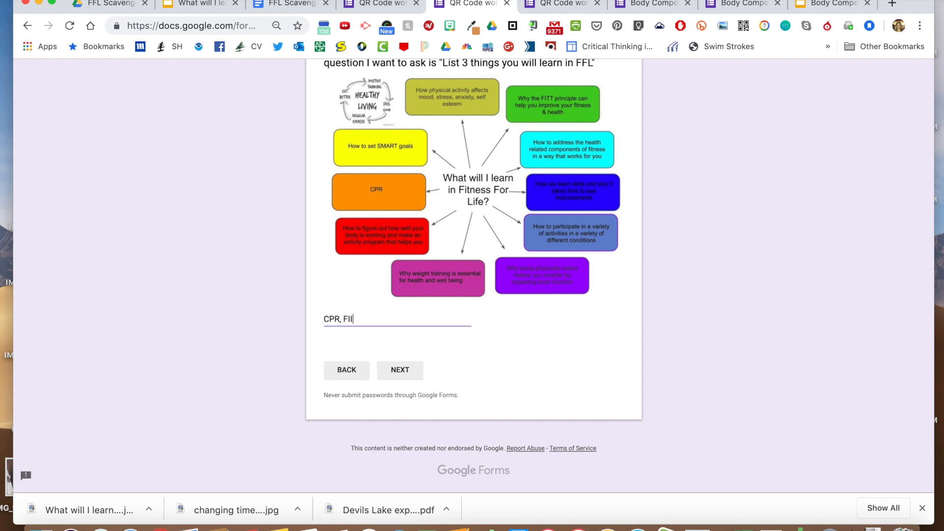
text(PR, FITT, SMART)
click(397, 374)
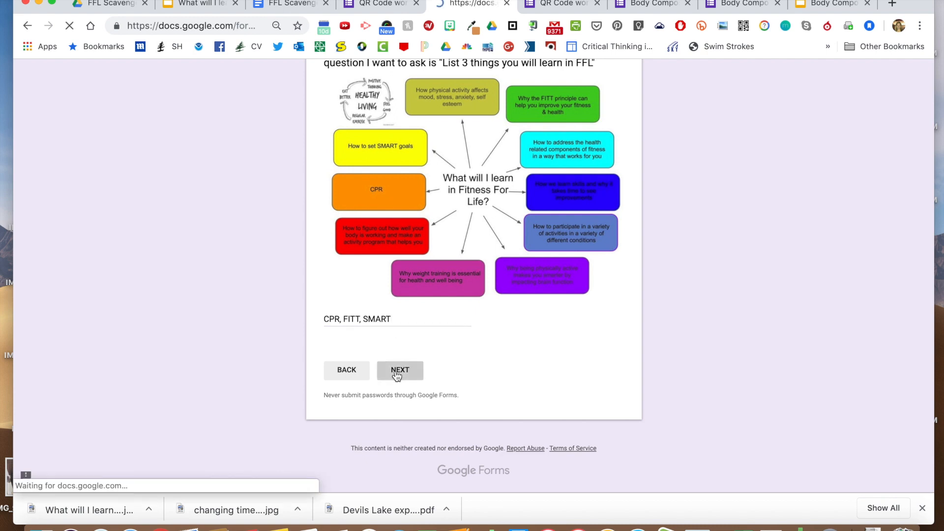
- Test the Station 2 answer validation with 5, replace the answer with 4 and continue to Station 3
scroll(397, 376, down, 3)
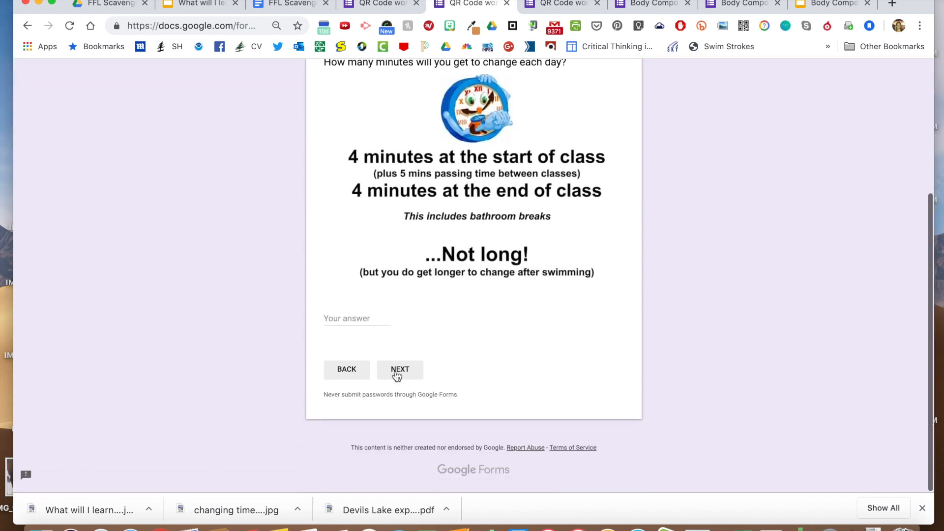
click(361, 322)
text(5)
click(414, 376)
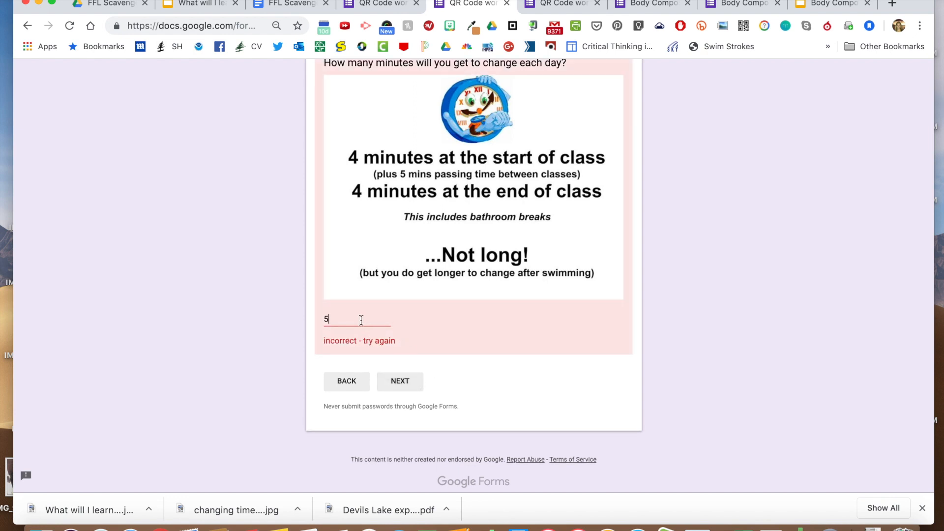
key(BackSpace)
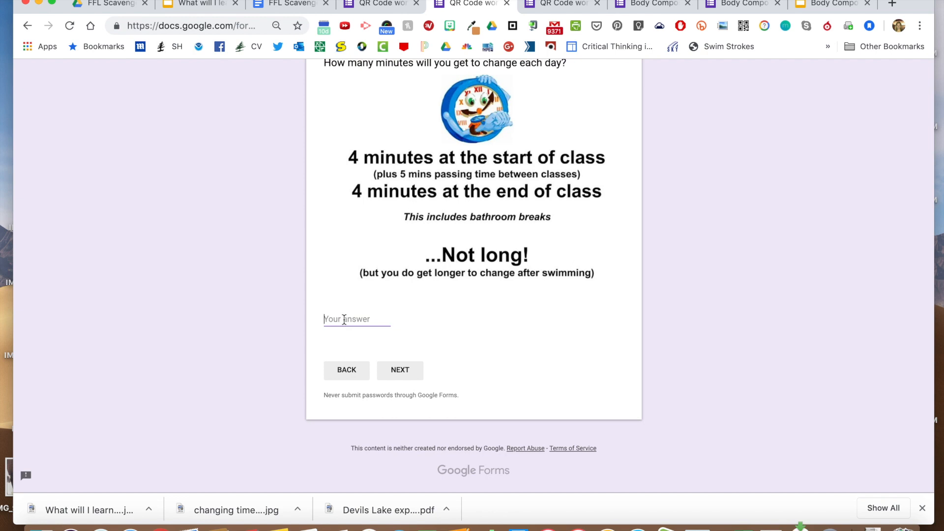
text(4)
click(400, 374)
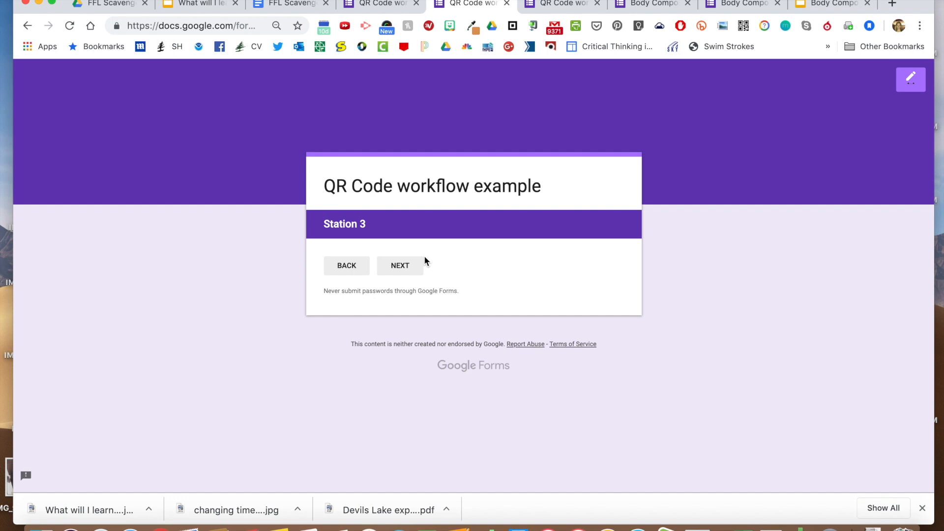
- Return to the form editor and review the sections down to Station 2's fitness centre instruction and "Enter the code" question
click(830, 527)
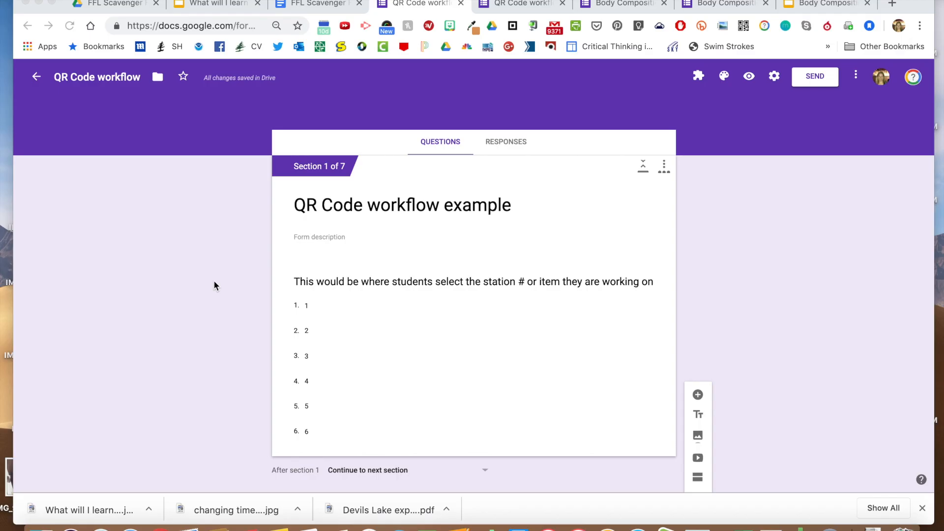
scroll(214, 286, down, 2)
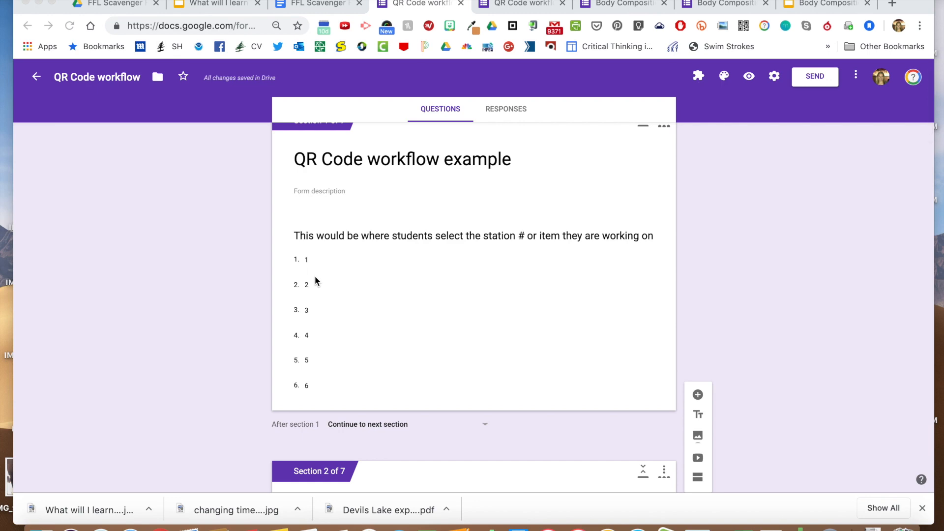
scroll(314, 279, down, 5)
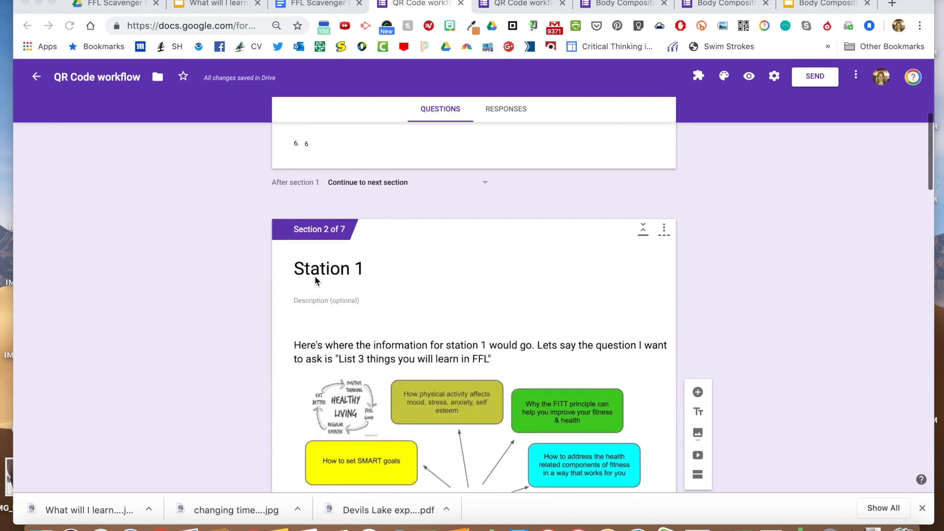
scroll(315, 275, down, 12)
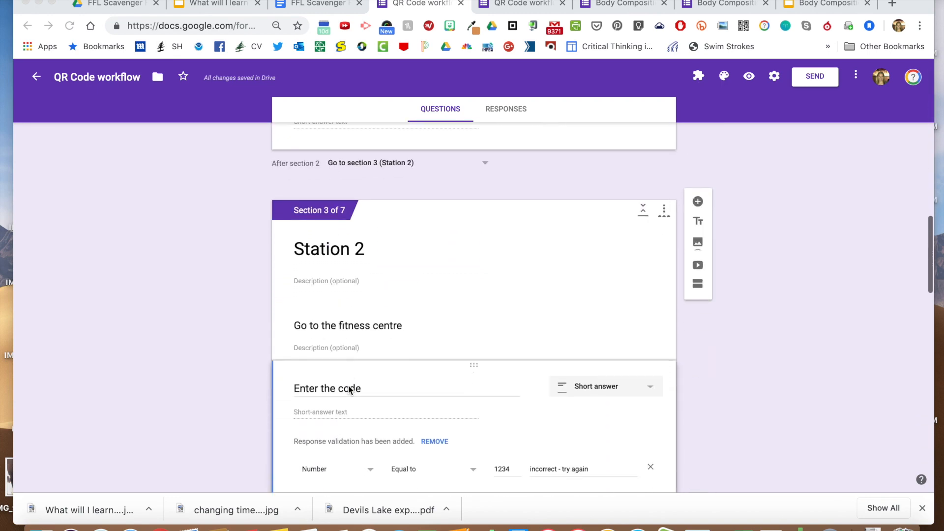
scroll(350, 390, up, 2)
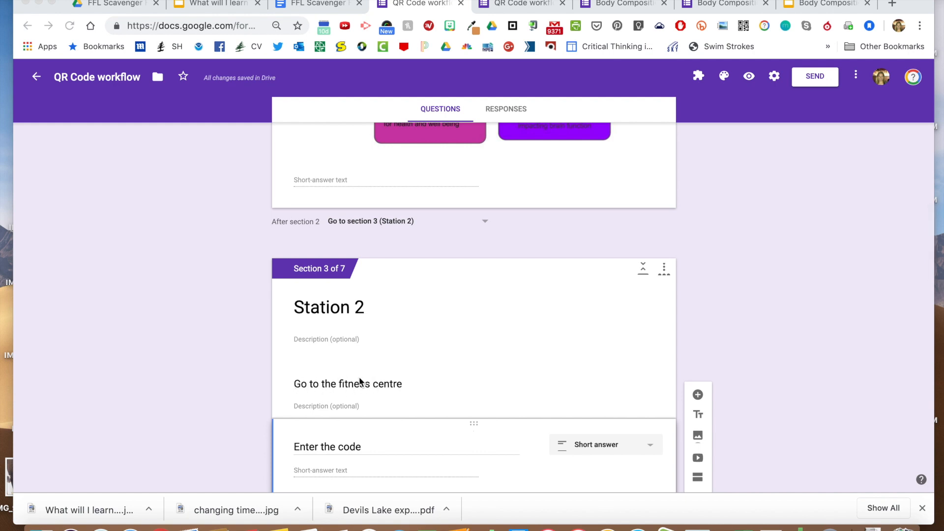
scroll(360, 378, up, 1)
scroll(359, 377, down, 1)
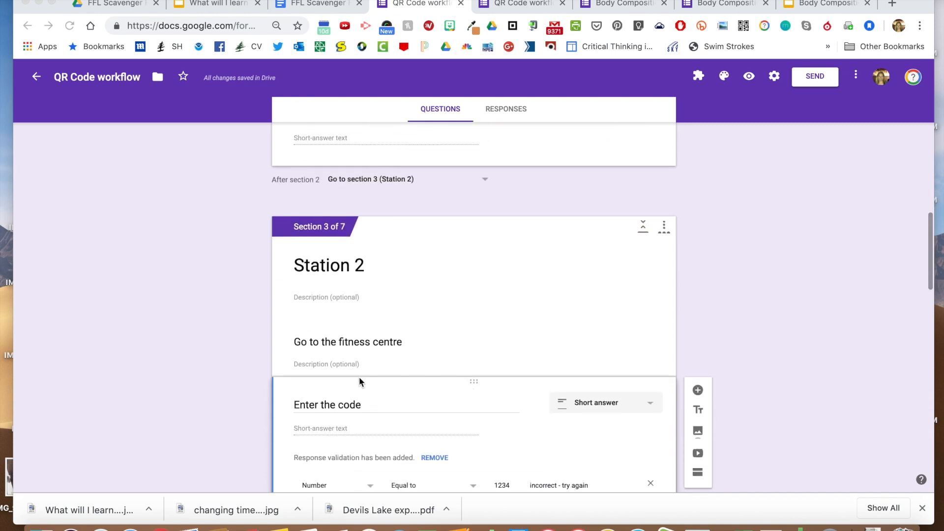
- Review the validation on Station 2's "Enter the code" question and the following section's question about minutes to change
scroll(359, 377, up, 2)
scroll(359, 377, down, 4)
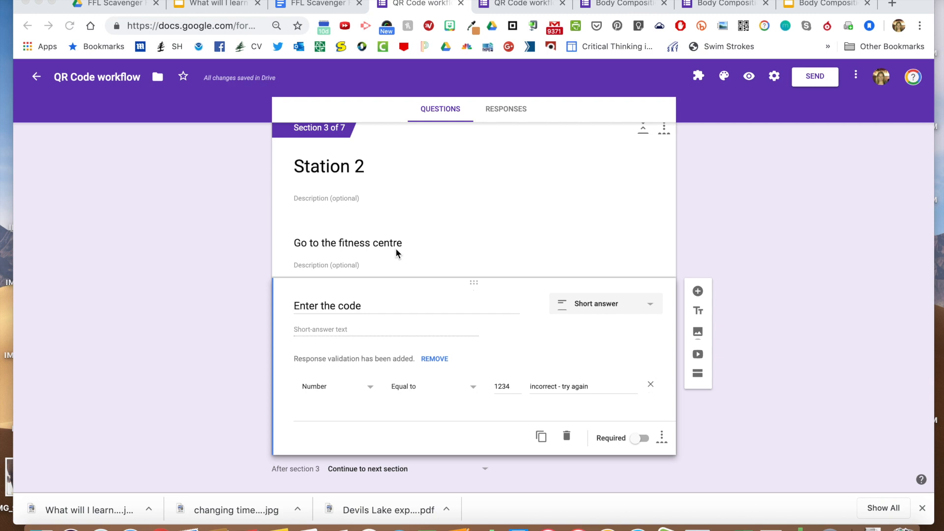
scroll(396, 252, down, 3)
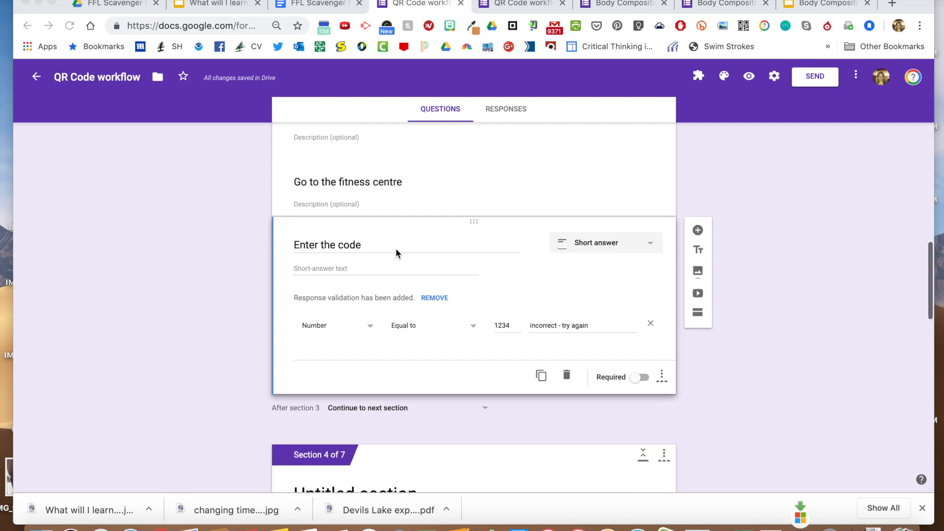
scroll(396, 248, down, 8)
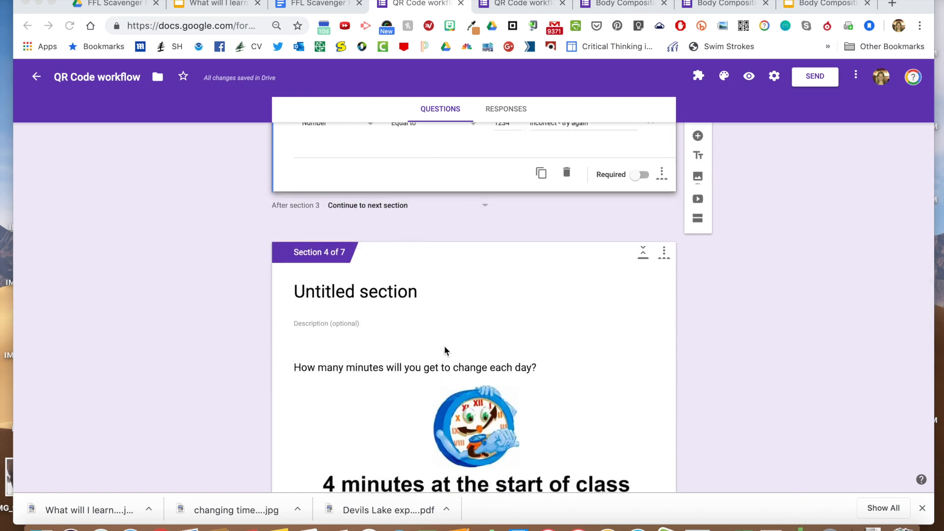
scroll(445, 350, down, 2)
scroll(445, 352, up, 7)
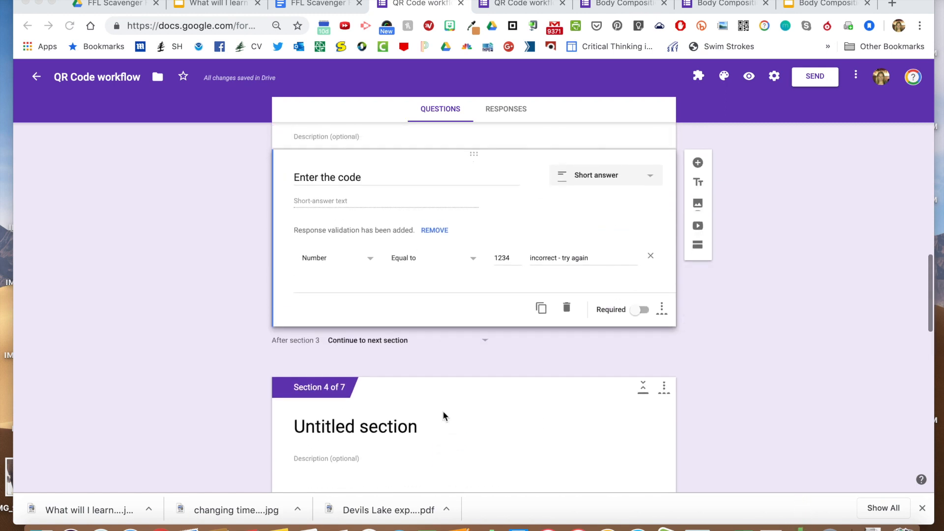
scroll(443, 416, down, 7)
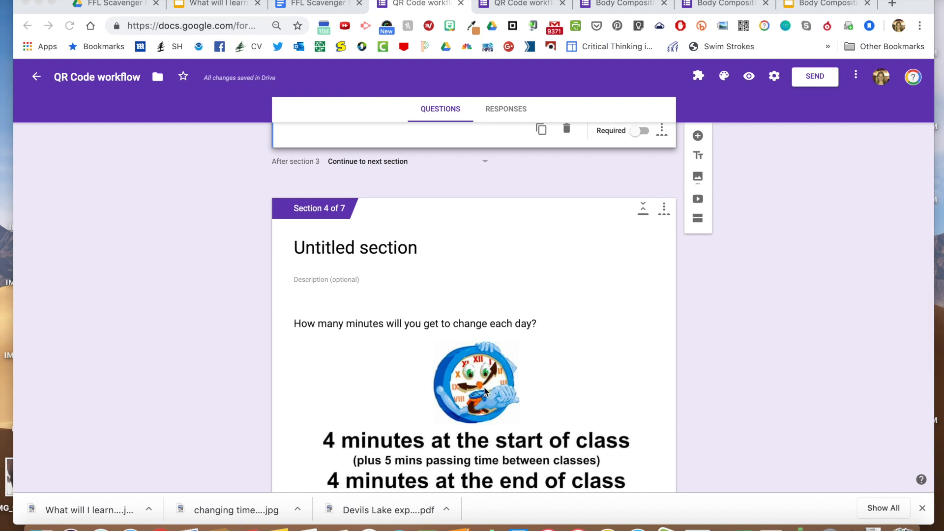
- Open a preview of the QR Code workflow form at its station selection question
click(745, 79)
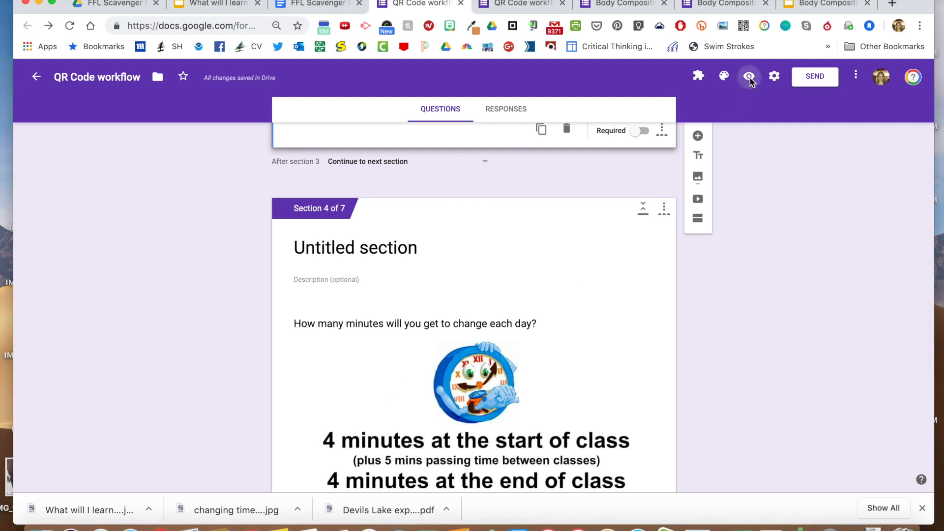
click(749, 77)
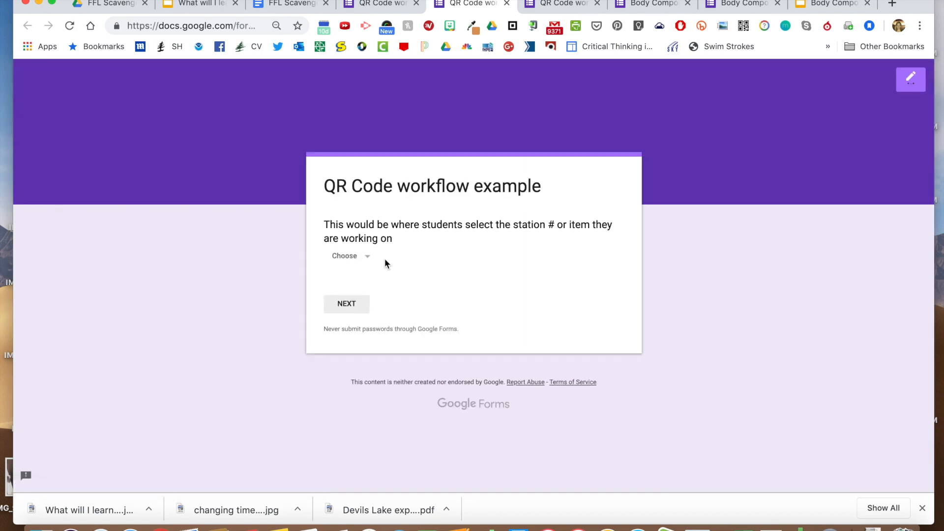